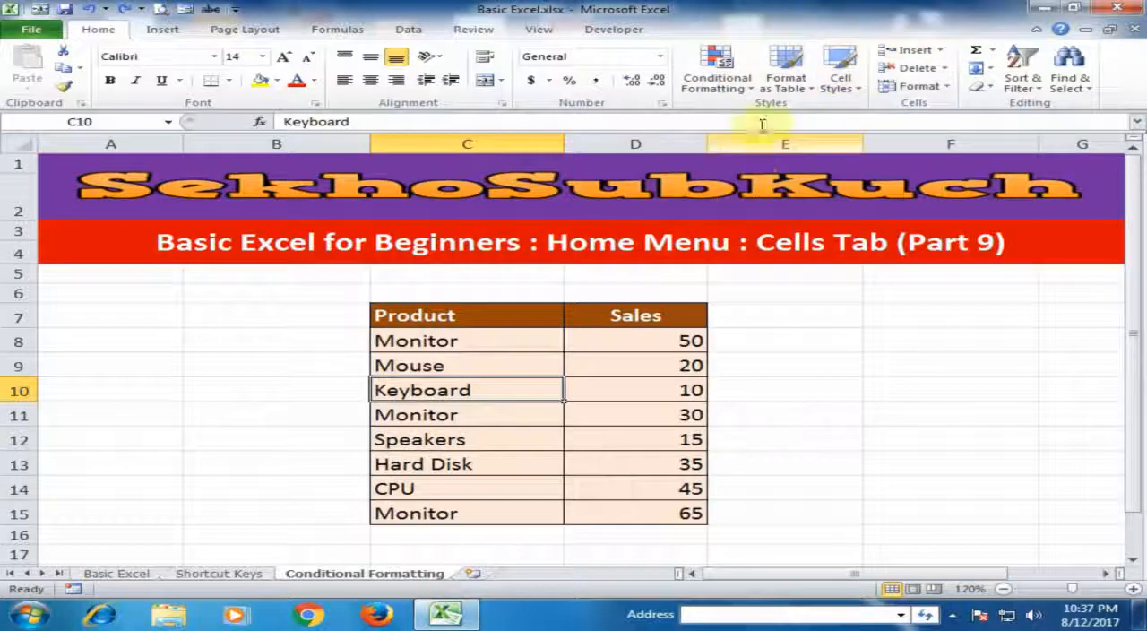
Insert a blank cell at C10 and undo it, and try the same insertion with cells shifted right, undoing that too
left_click(928, 52)
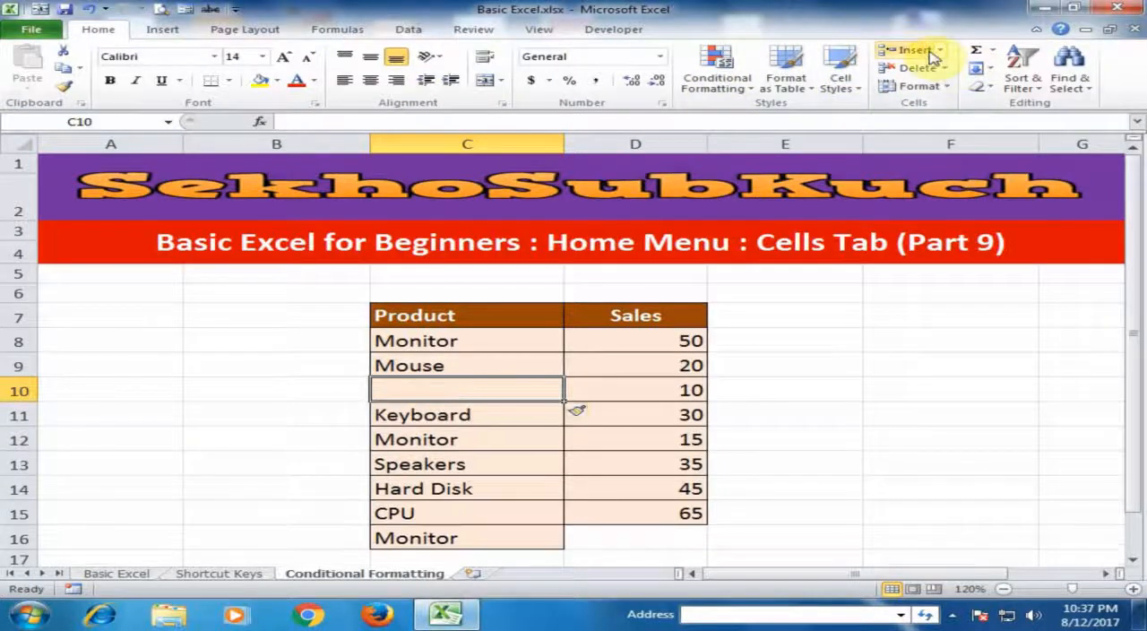
key("ctrl+z")
left_click(940, 52)
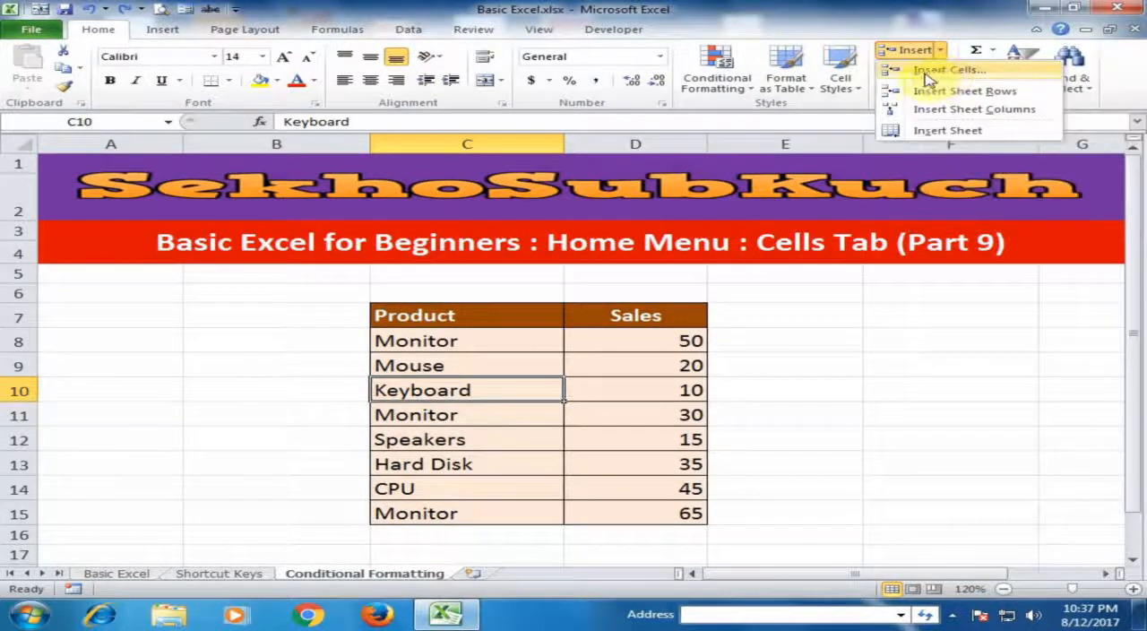
left_click(942, 71)
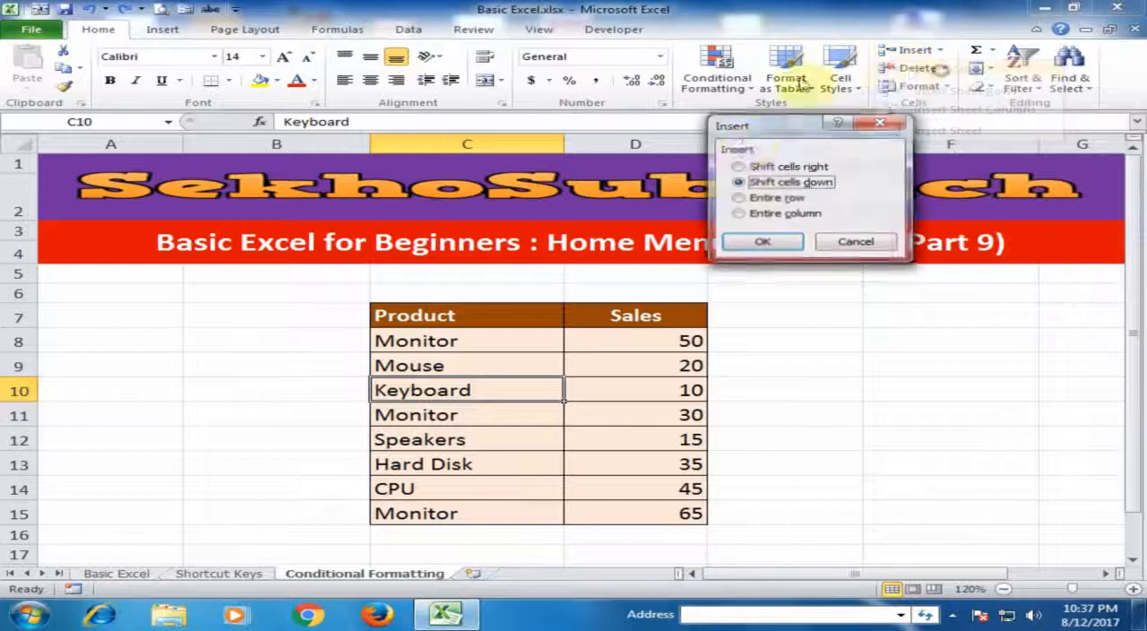
left_click(751, 169)
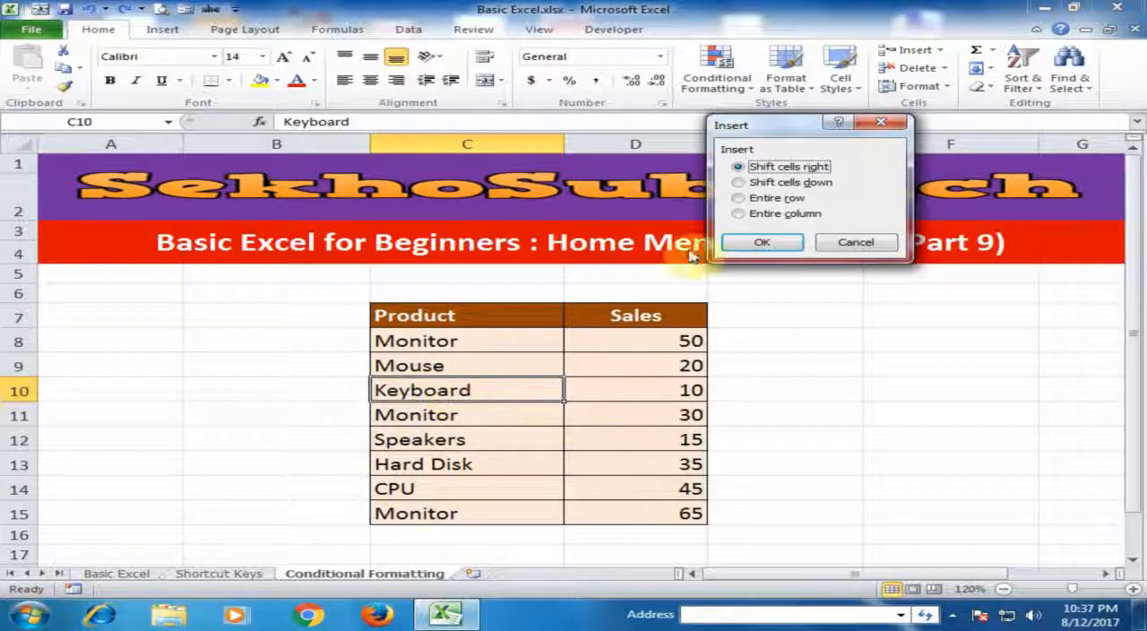
left_click(748, 242)
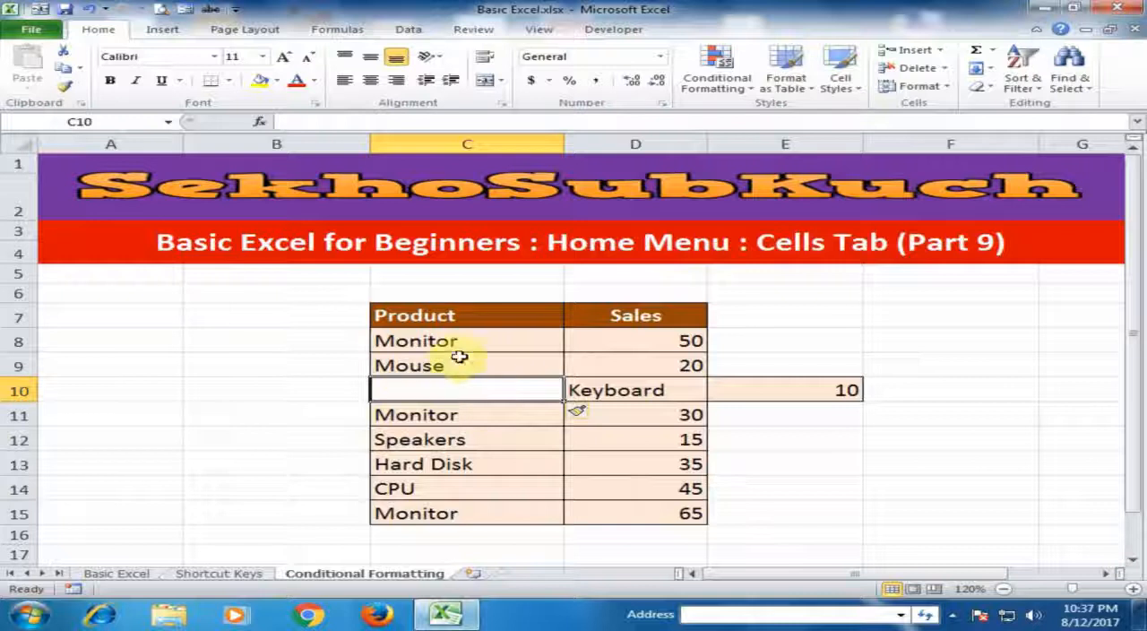
key("ctrl+z")
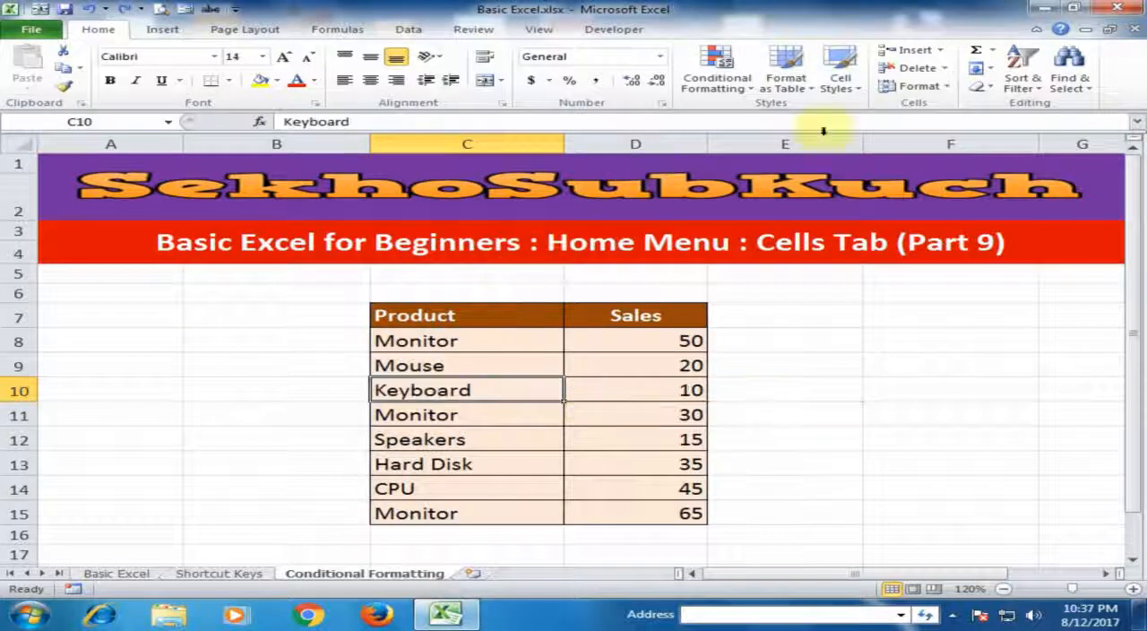
Insert an entire blank row above the Keyboard entry at C10 using the Insert Cells options
left_click(942, 50)
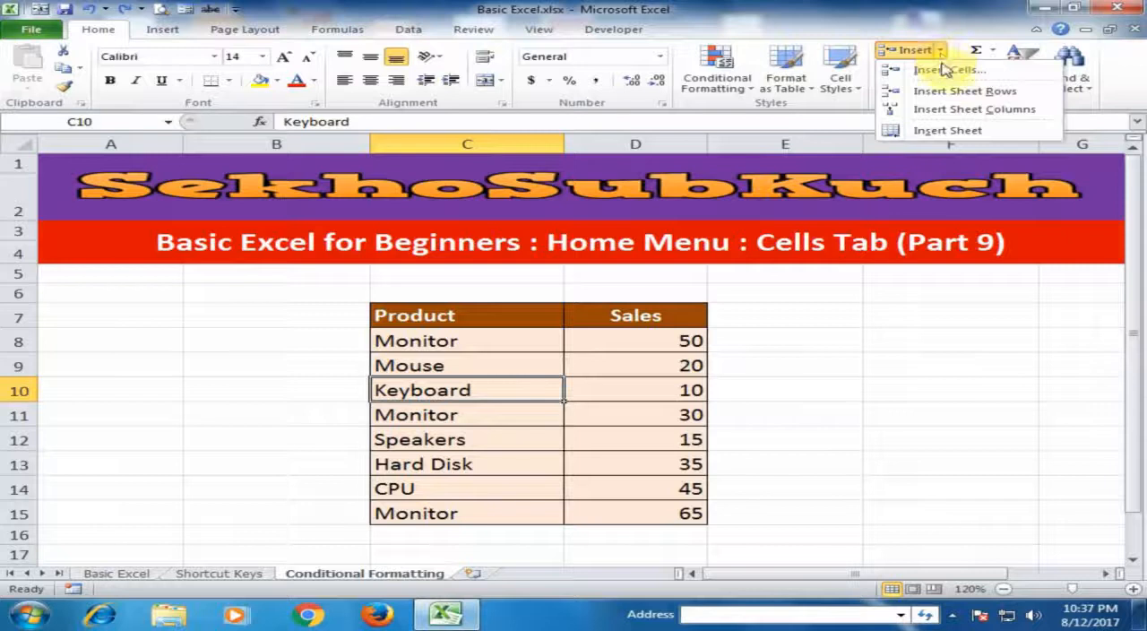
left_click(937, 70)
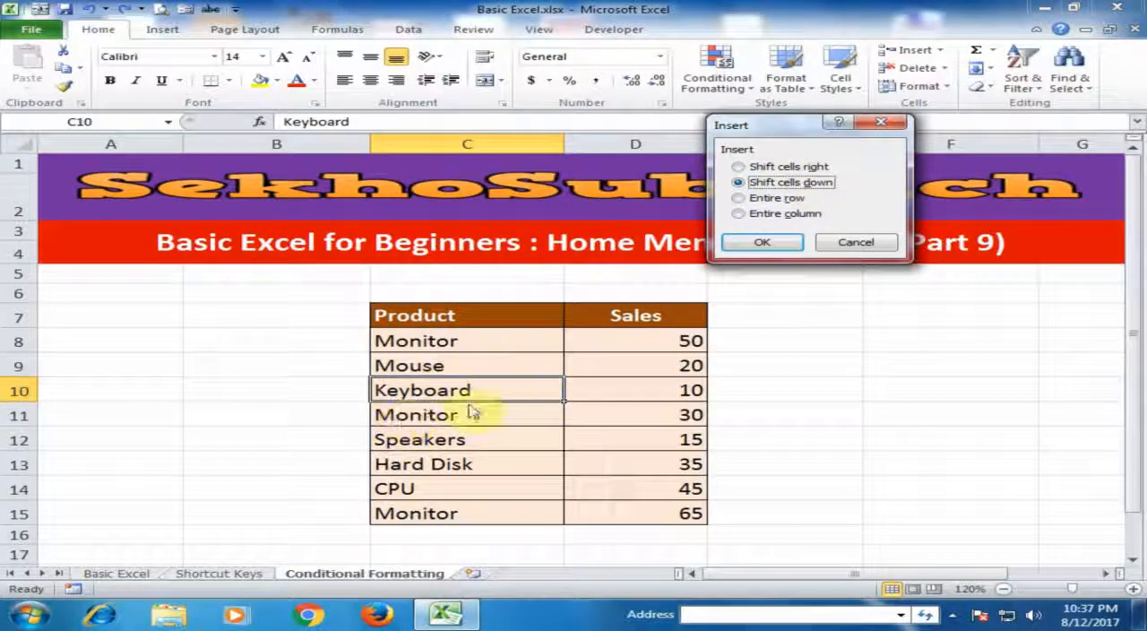
left_click(749, 198)
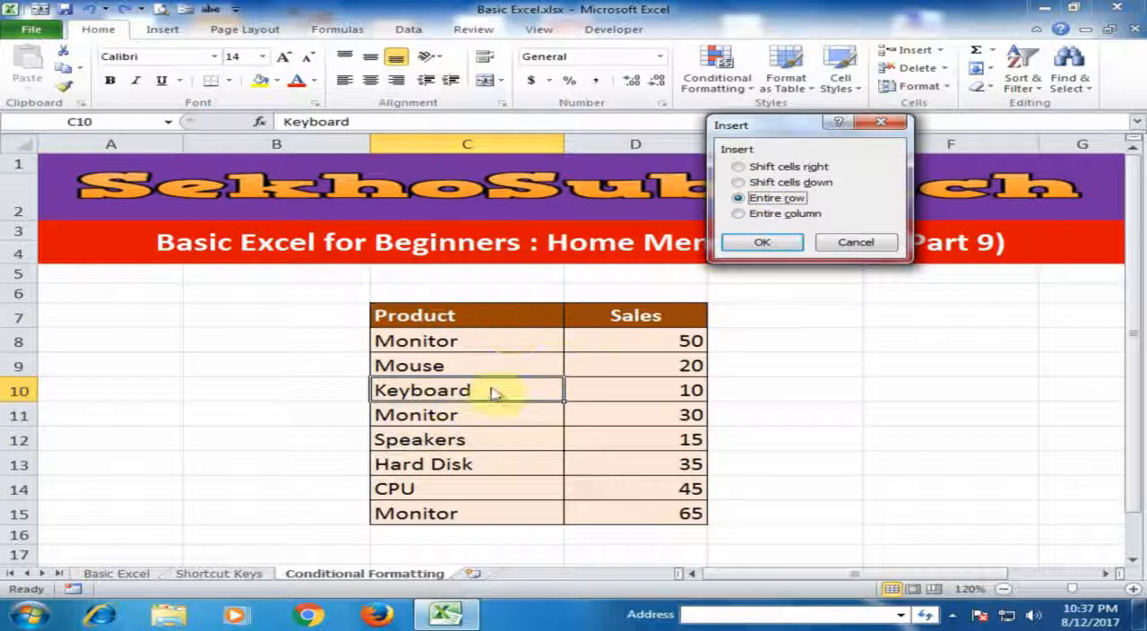
left_click(745, 242)
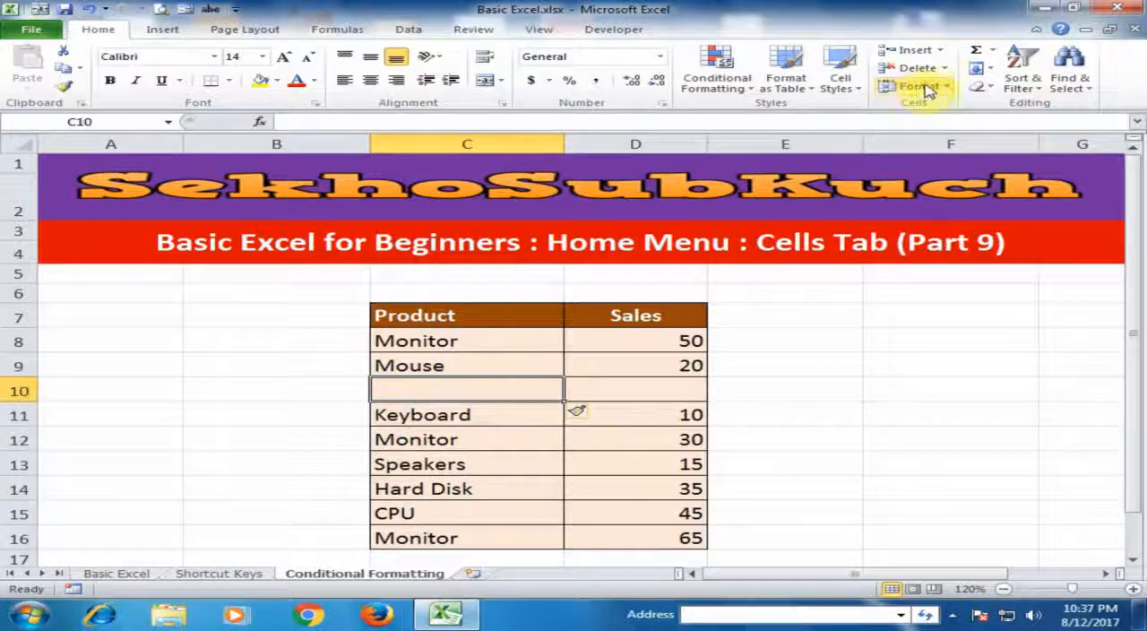
Insert an entire blank column at C10 with the Insert Cells options, and undo both the column and row insertions
left_click(943, 52)
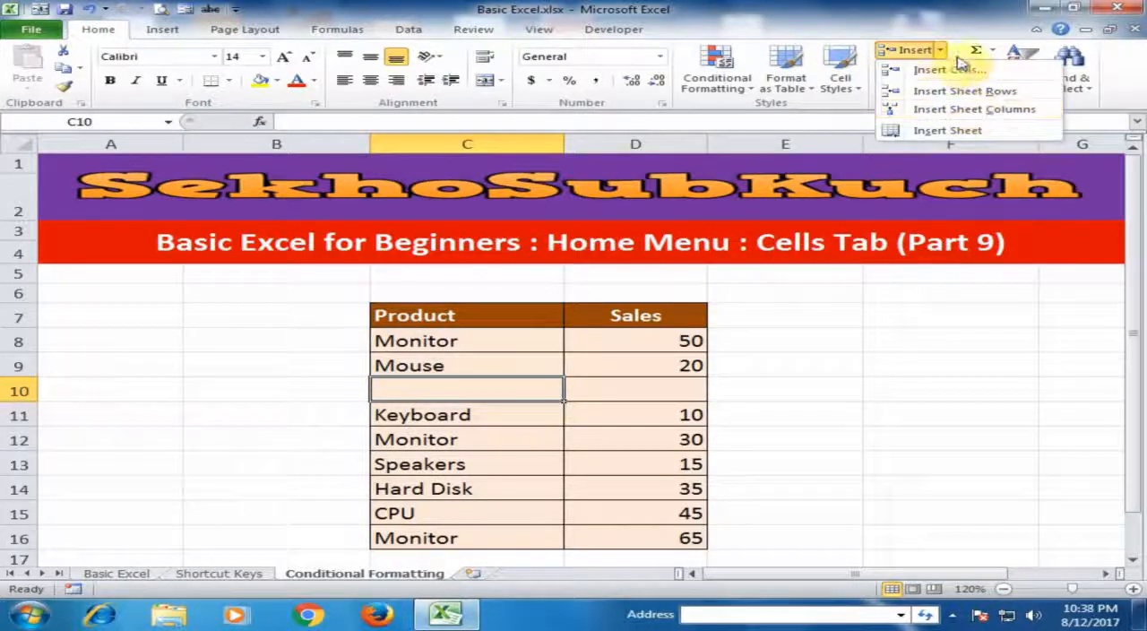
left_click(960, 72)
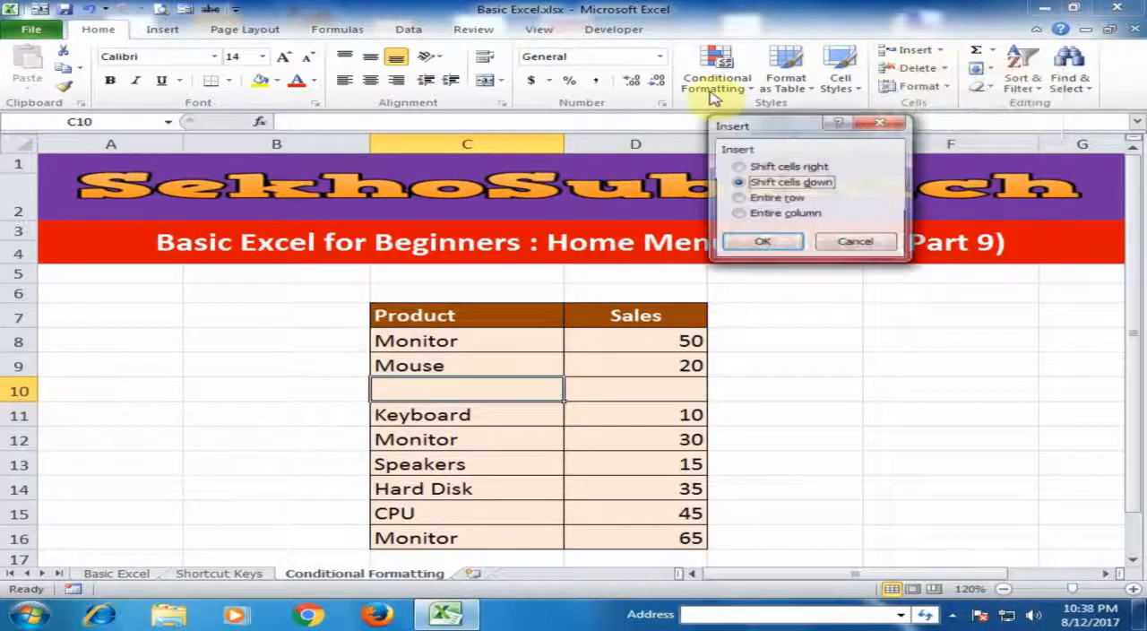
left_click(742, 215)
left_click(761, 246)
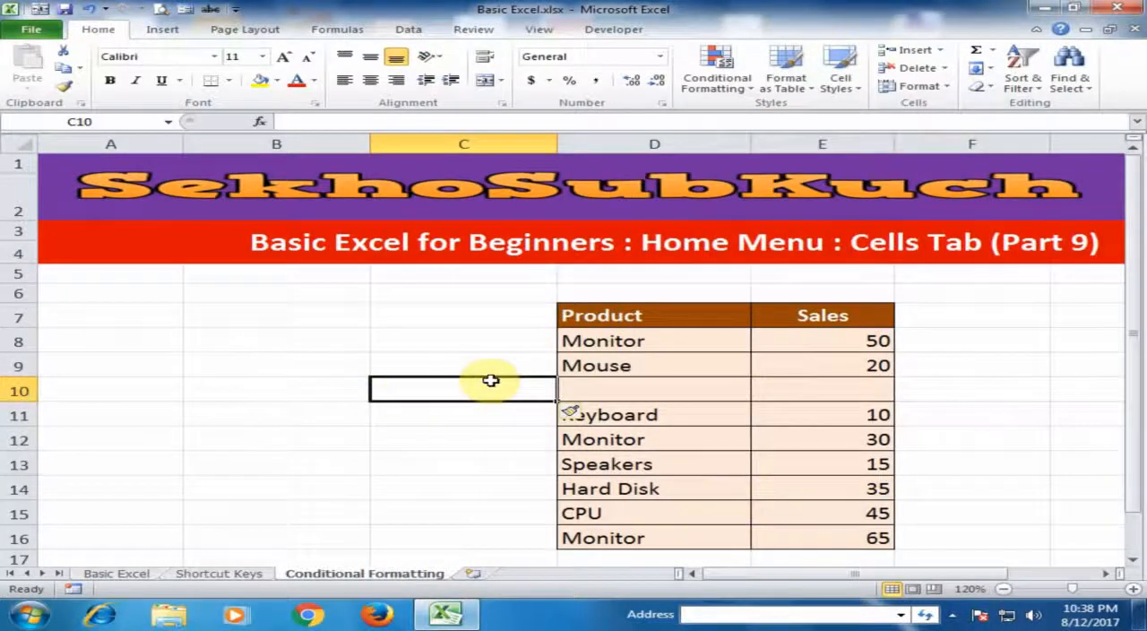
key("ctrl+z")
key("ctrl+z")
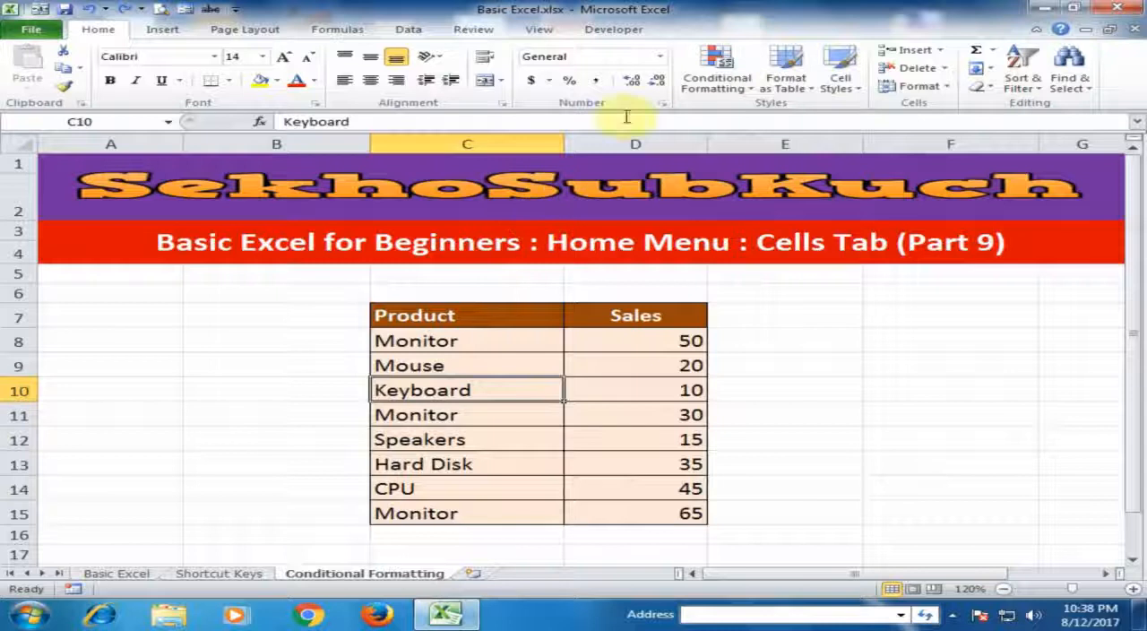
Try inserting a single cell at C10 and a whole sheet row above Keyboard, undoing each insertion
left_click(907, 49)
key("ctrl+z")
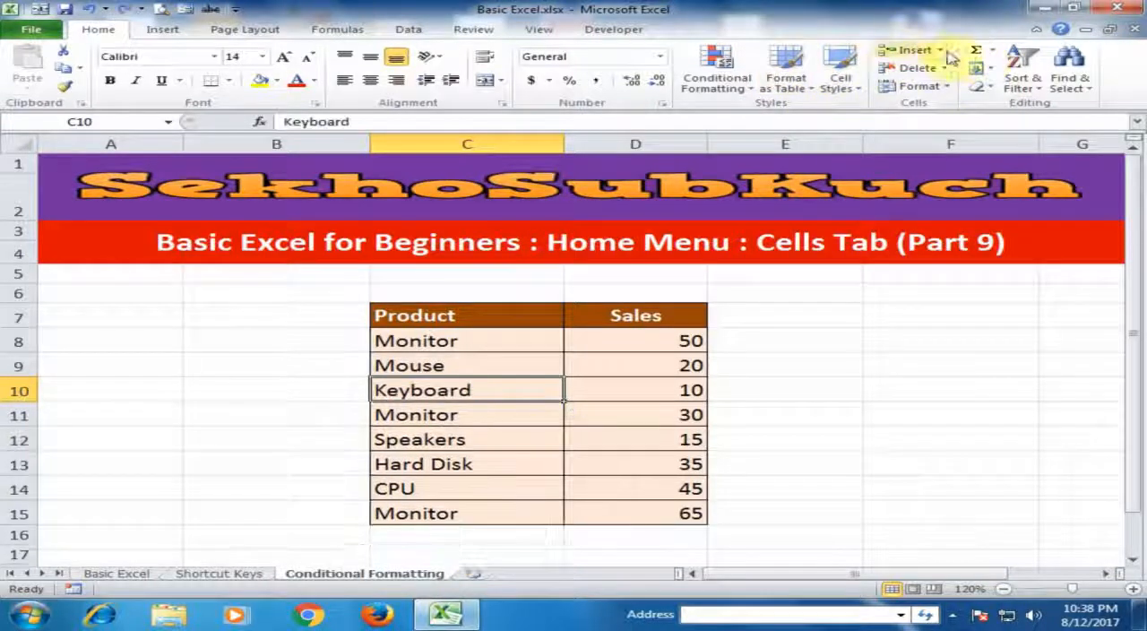
left_click(940, 49)
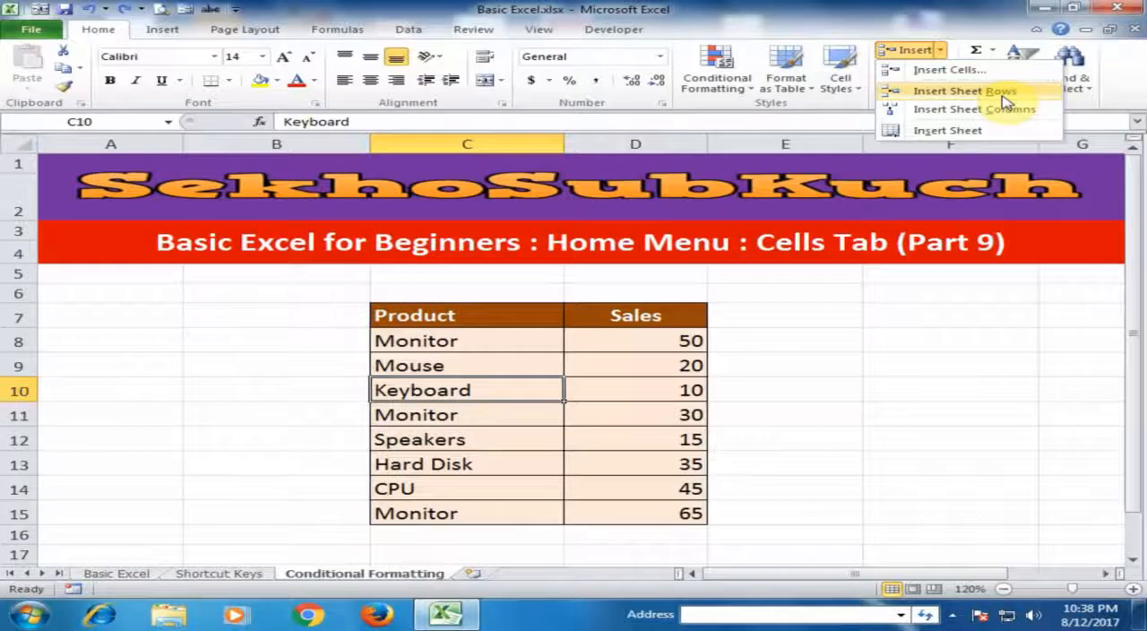
left_click(1004, 99)
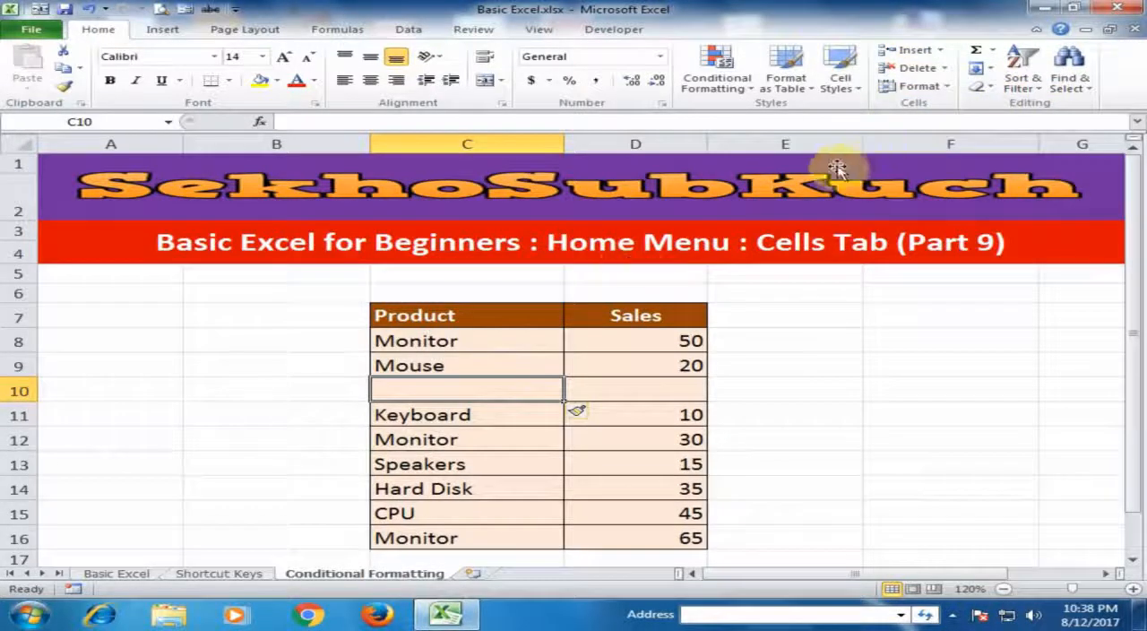
key("ctrl+z")
Insert a new worksheet before the Conditional Formatting sheet and delete it again
left_click(941, 50)
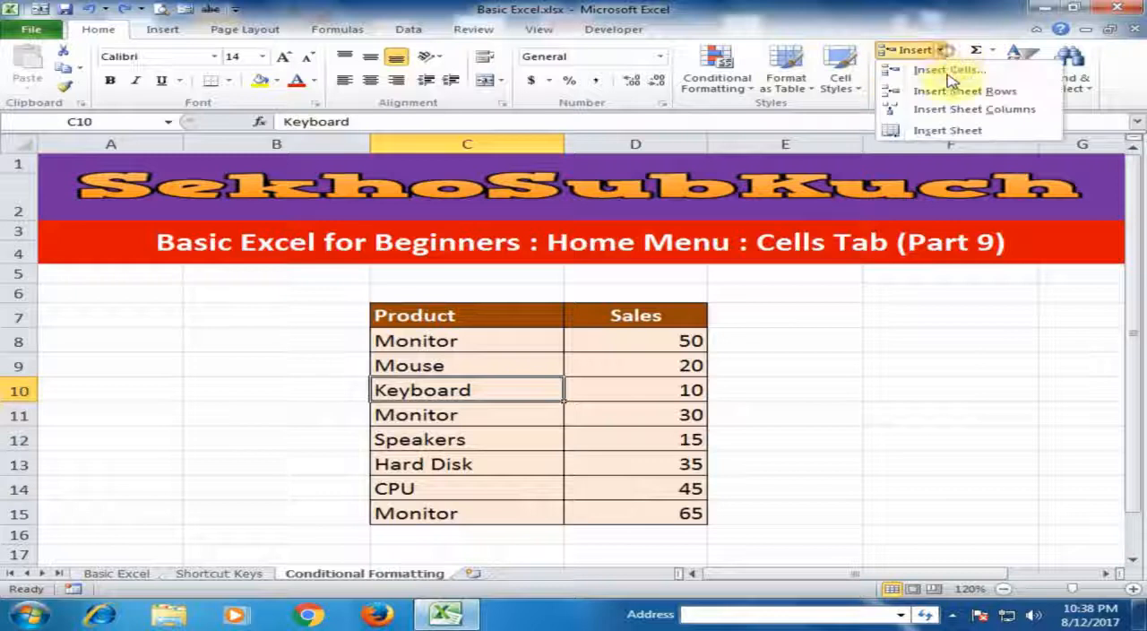
left_click(956, 133)
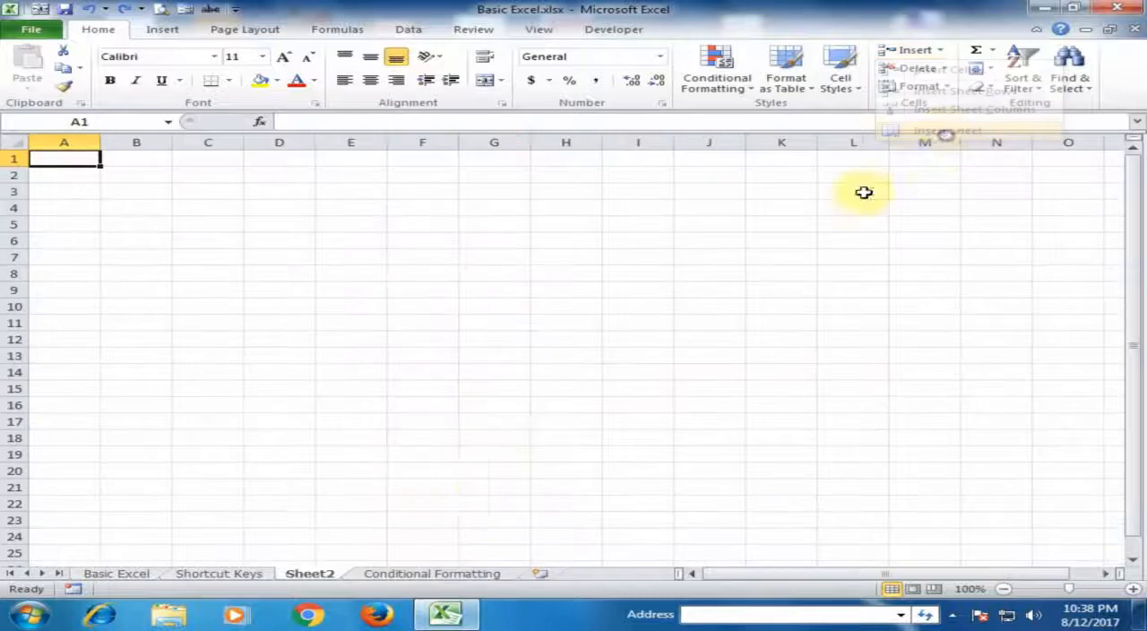
right_click(316, 575)
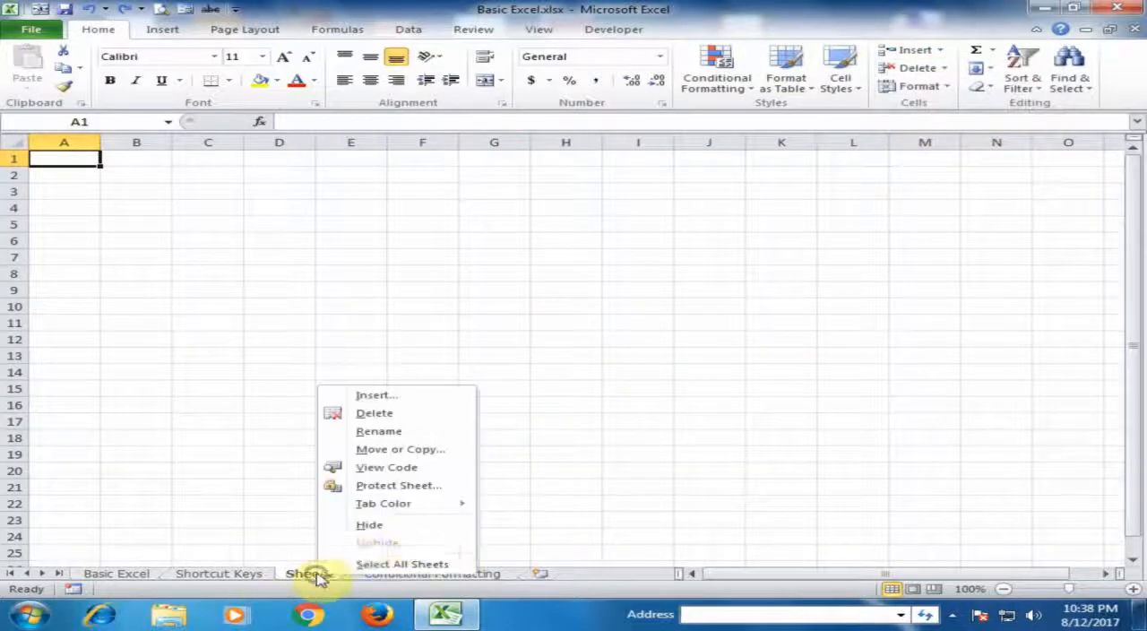
left_click(417, 413)
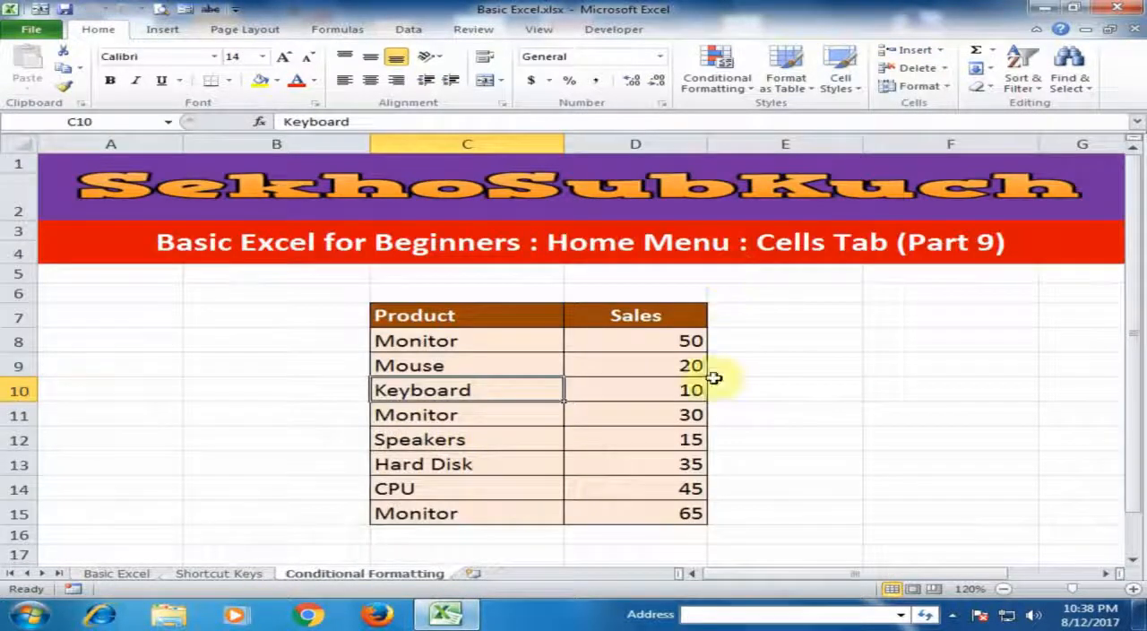
Open the cell deletion options for C10, choose Entire row, and cancel without deleting
left_click(946, 70)
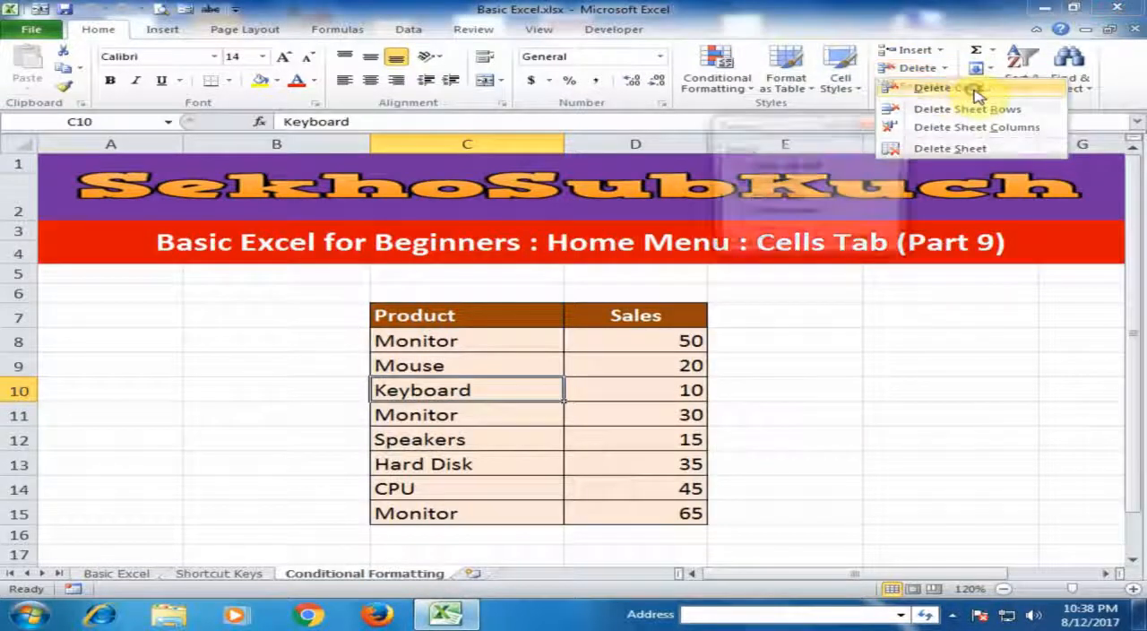
left_click(974, 91)
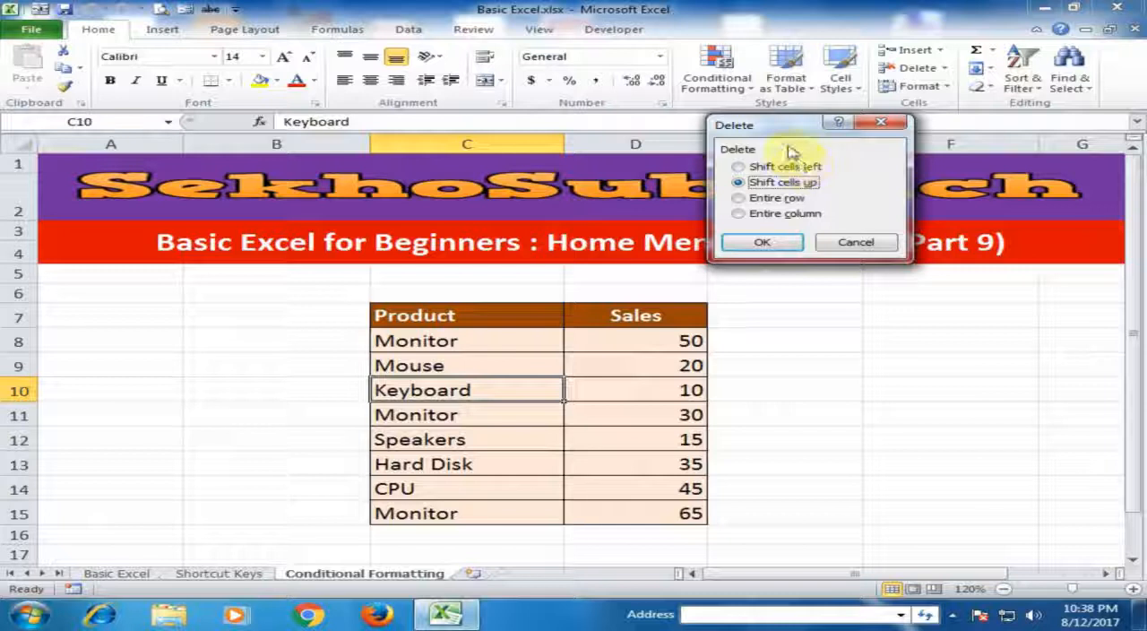
left_click(768, 199)
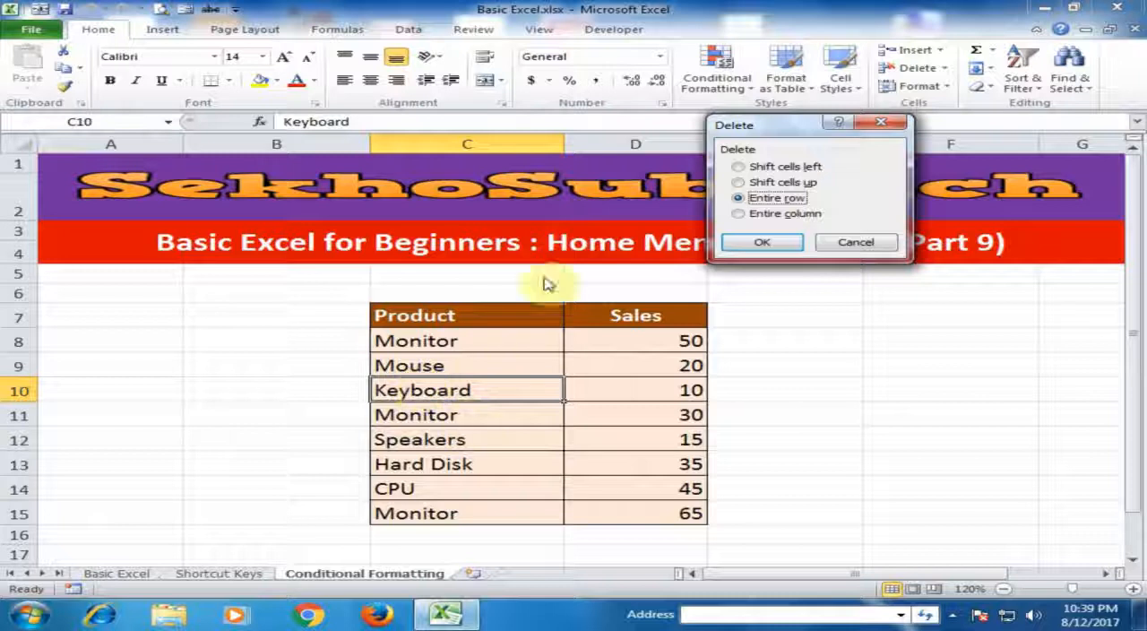
left_click(856, 242)
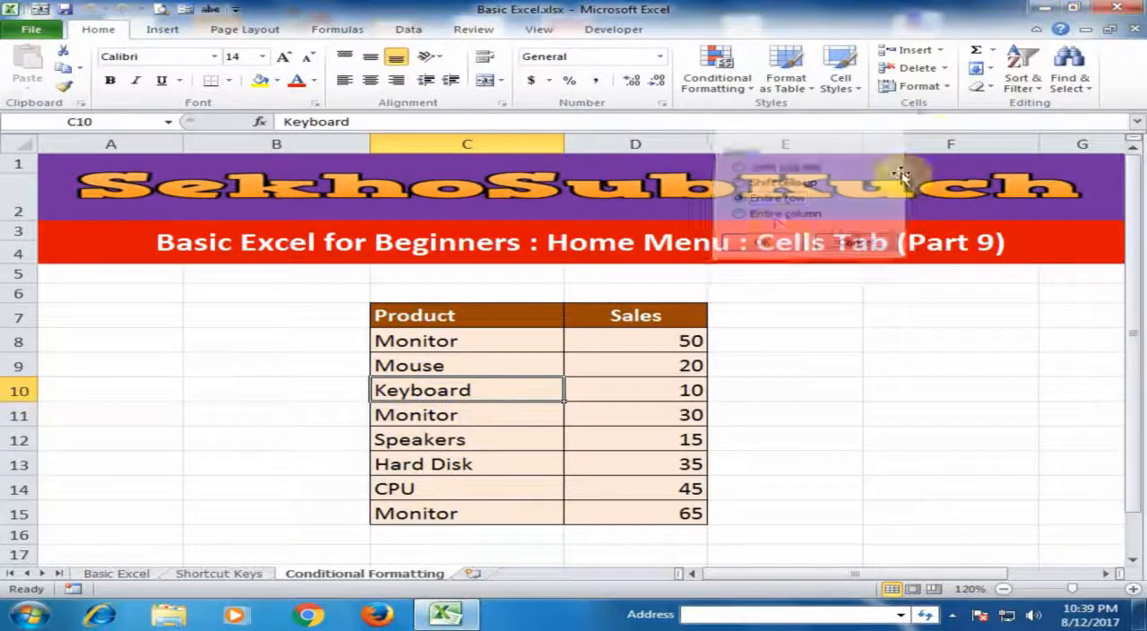
left_click(945, 69)
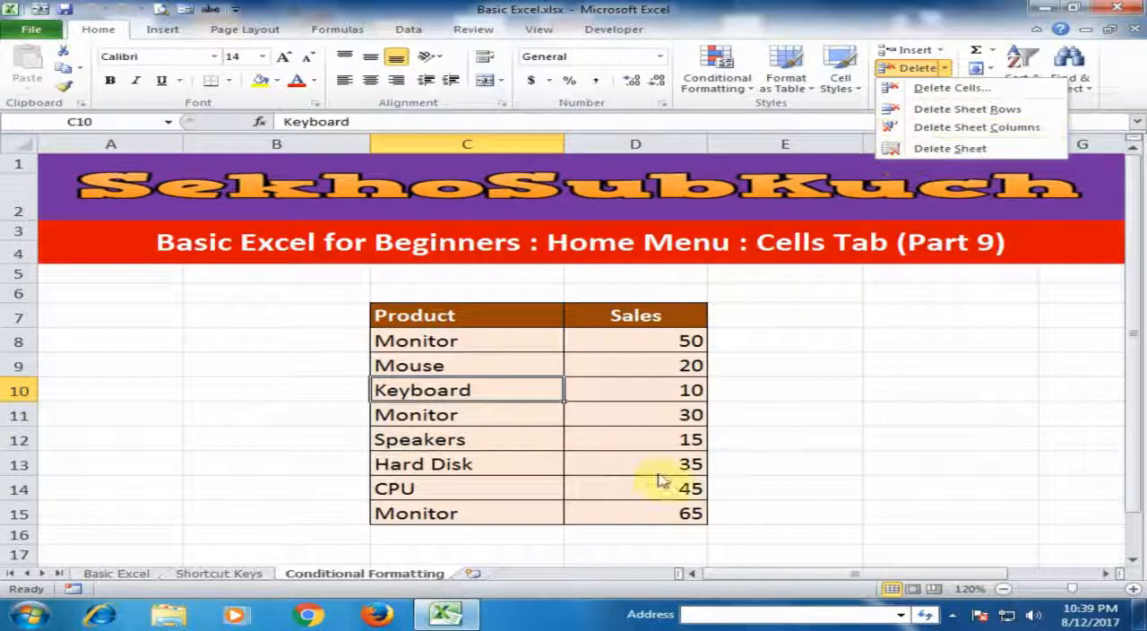
left_click(846, 260)
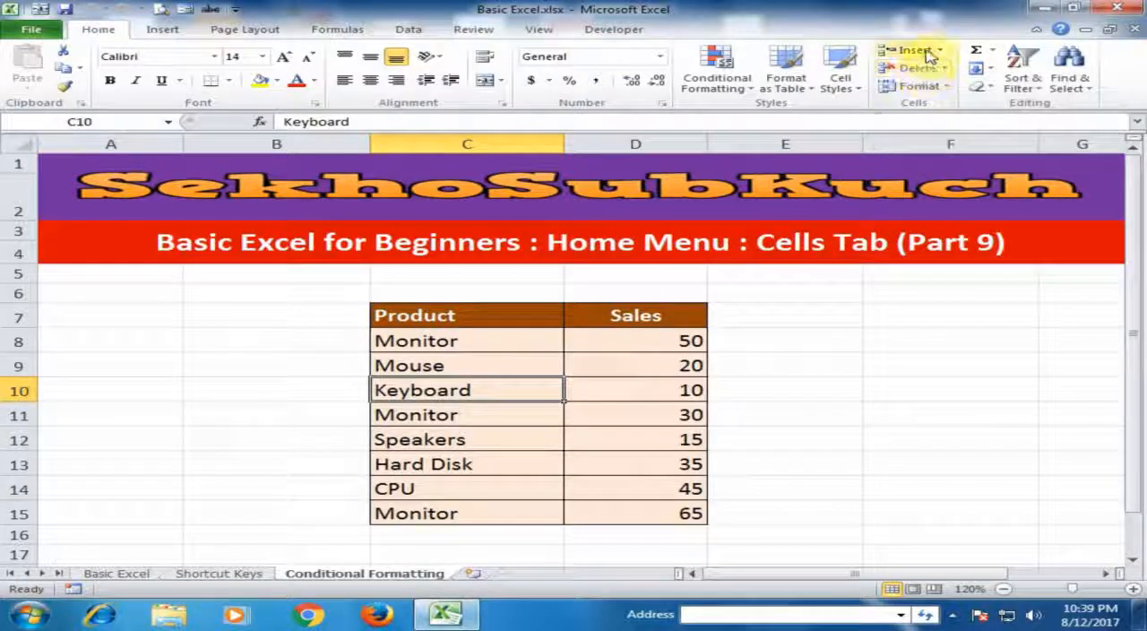
left_click(955, 92)
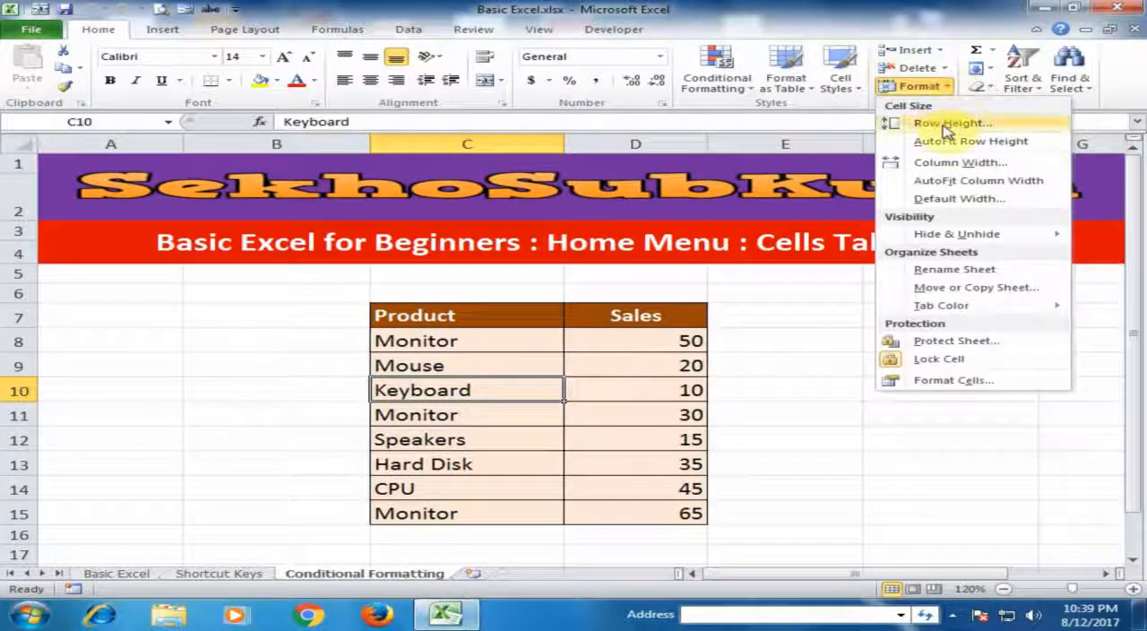
left_click(466, 341)
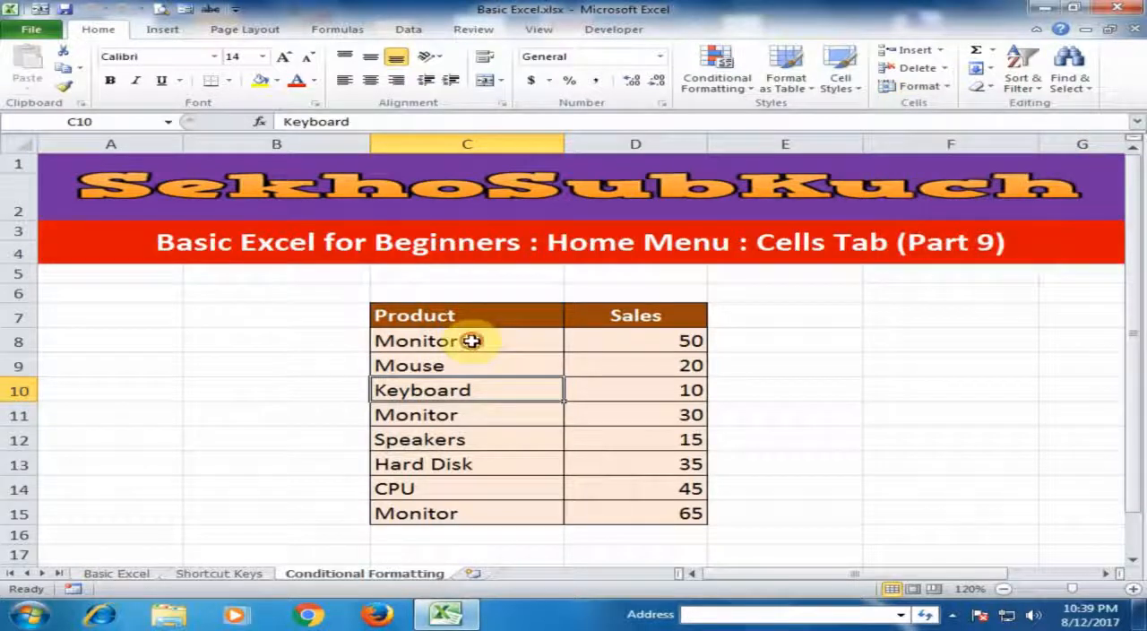
Select the Product column of the table, C7:C15, and increase the row height of its rows
left_click_drag(471, 340, 467, 385)
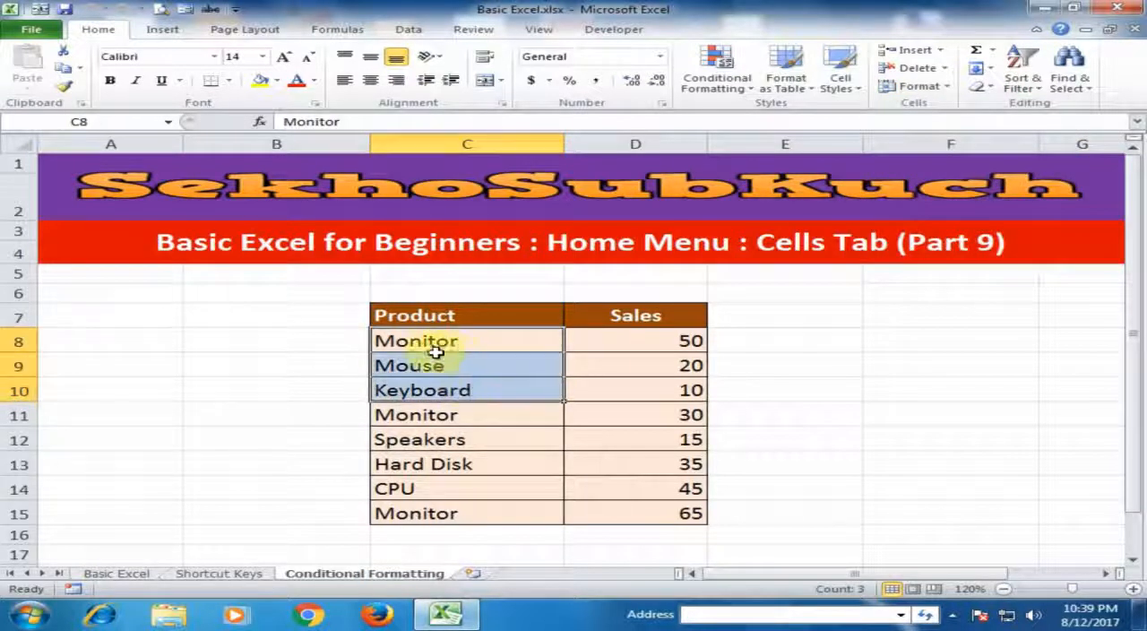
left_click_drag(461, 315, 437, 513)
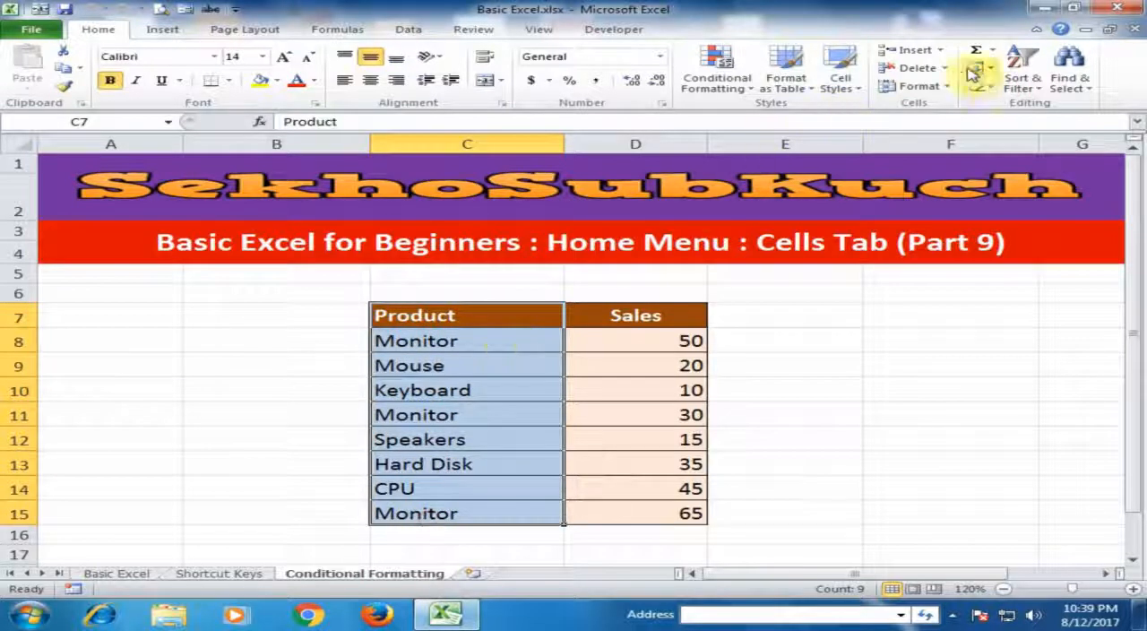
left_click(936, 86)
left_click(953, 123)
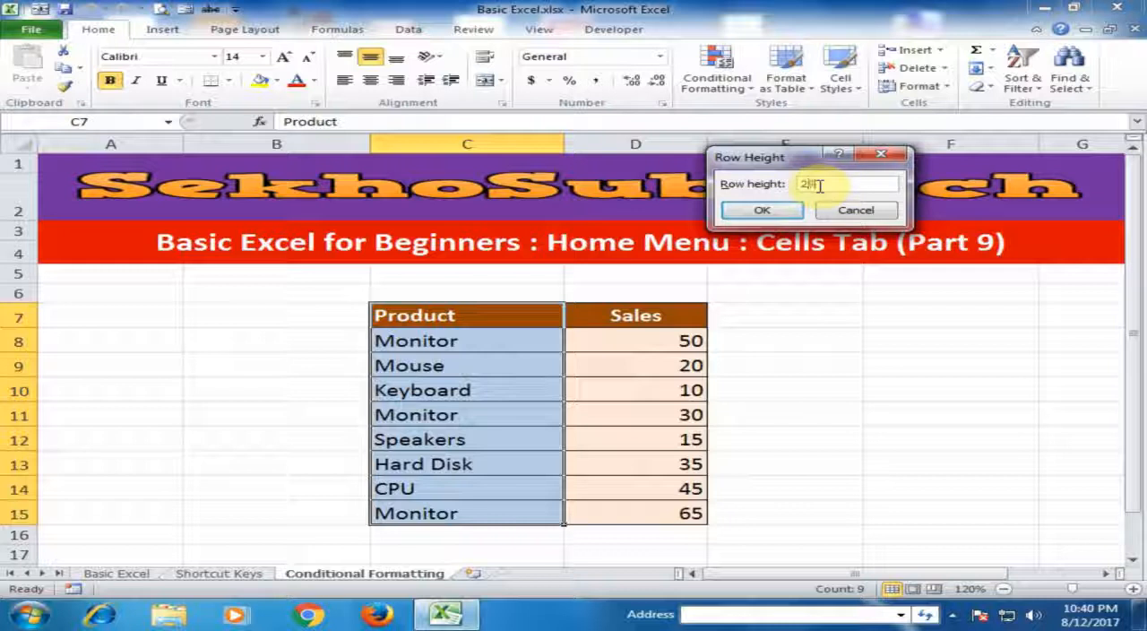
left_click(767, 210)
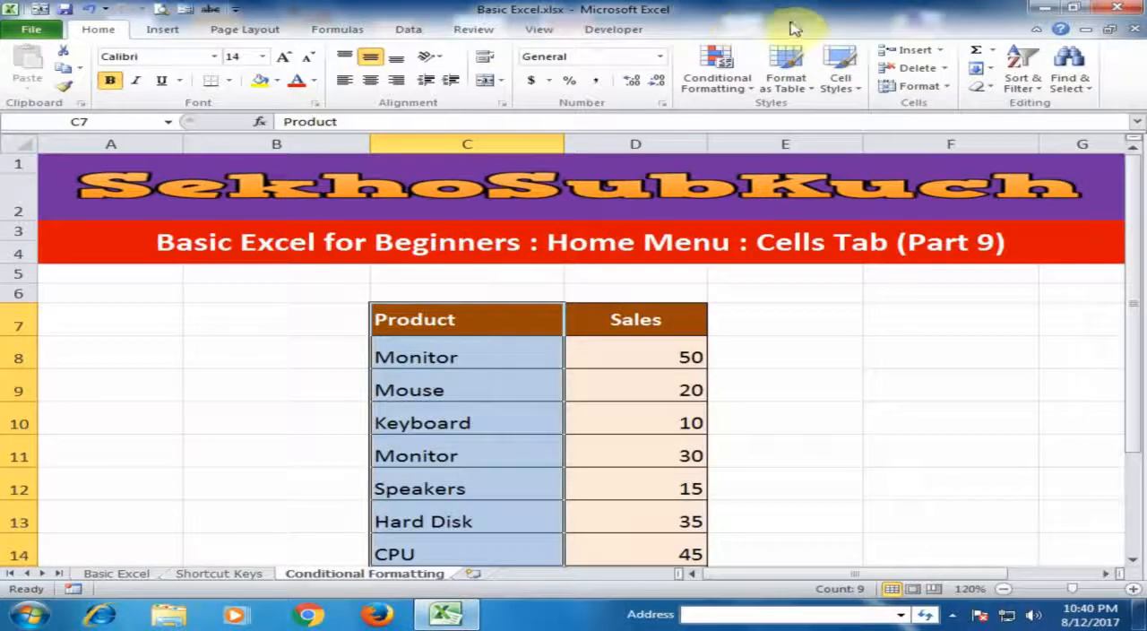
AutoFit the row height of the table rows 7 to 15
left_click(948, 87)
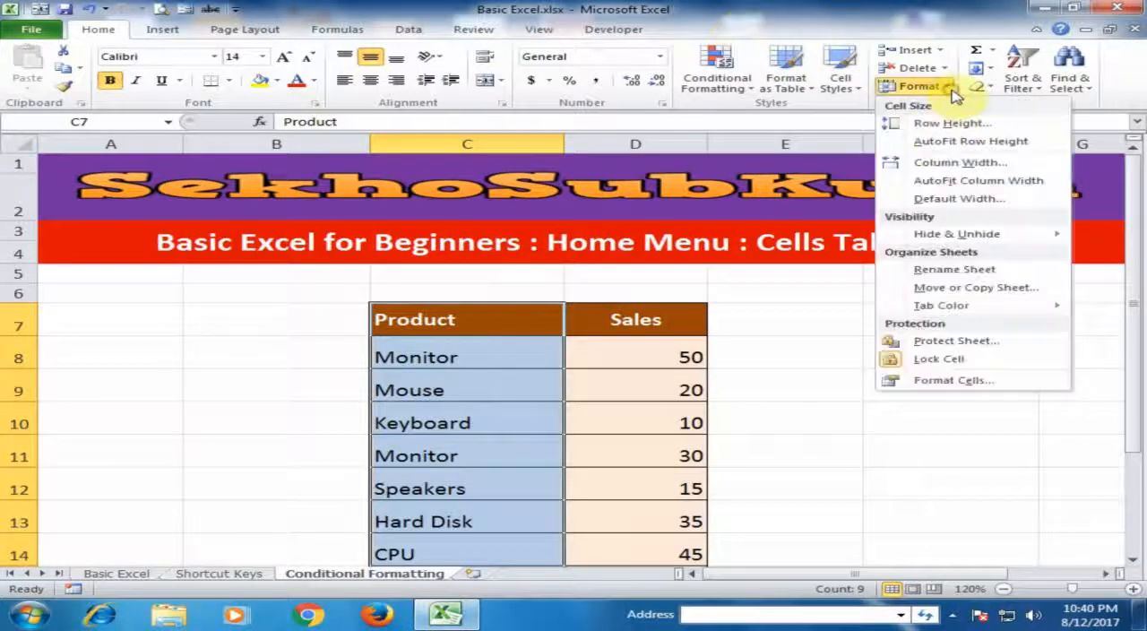
left_click(948, 143)
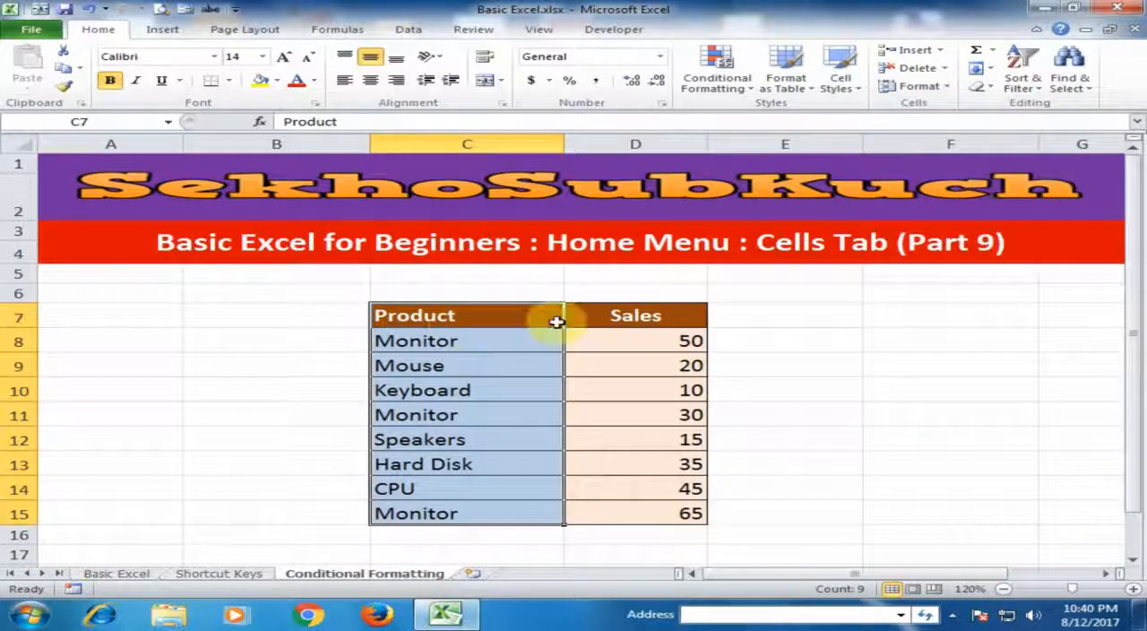
Set the width of the Product column to 30
left_click(948, 88)
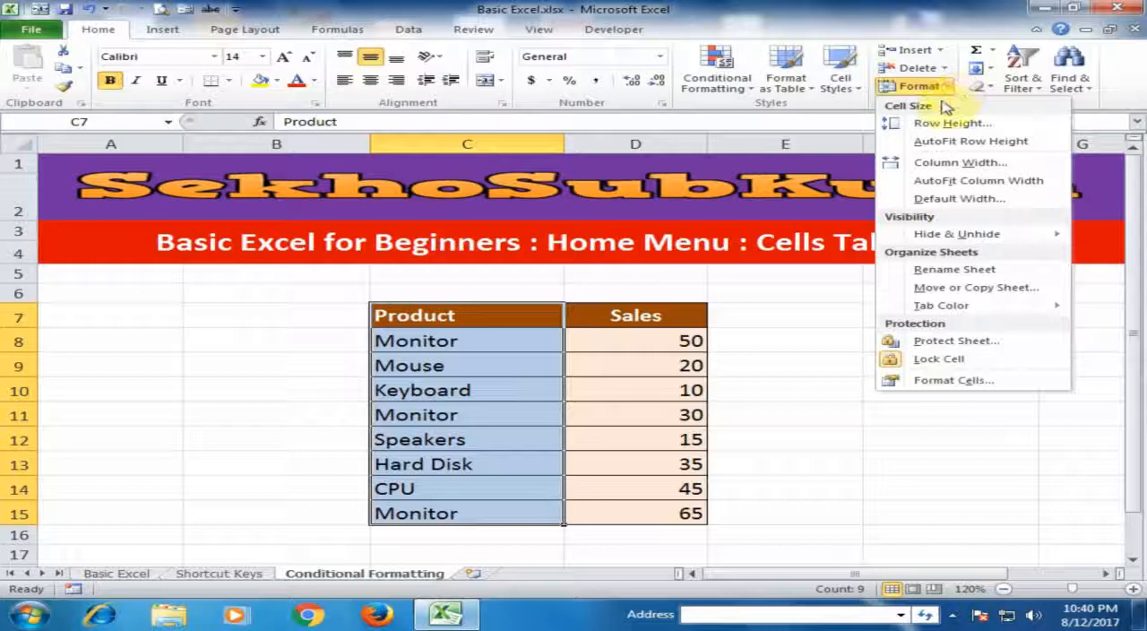
left_click(950, 163)
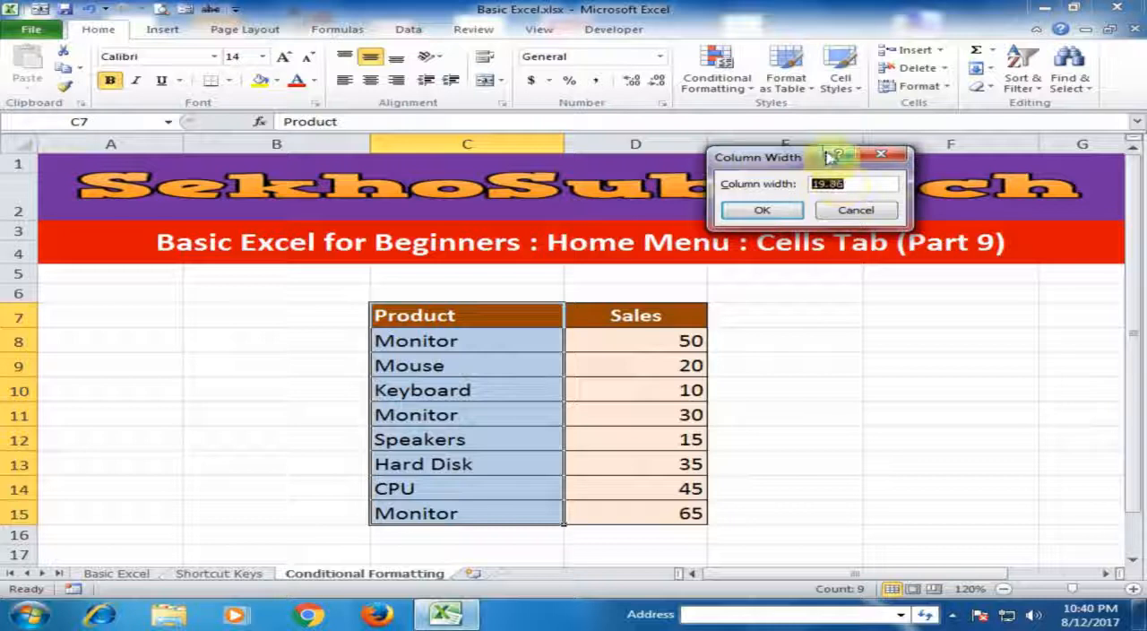
type("30")
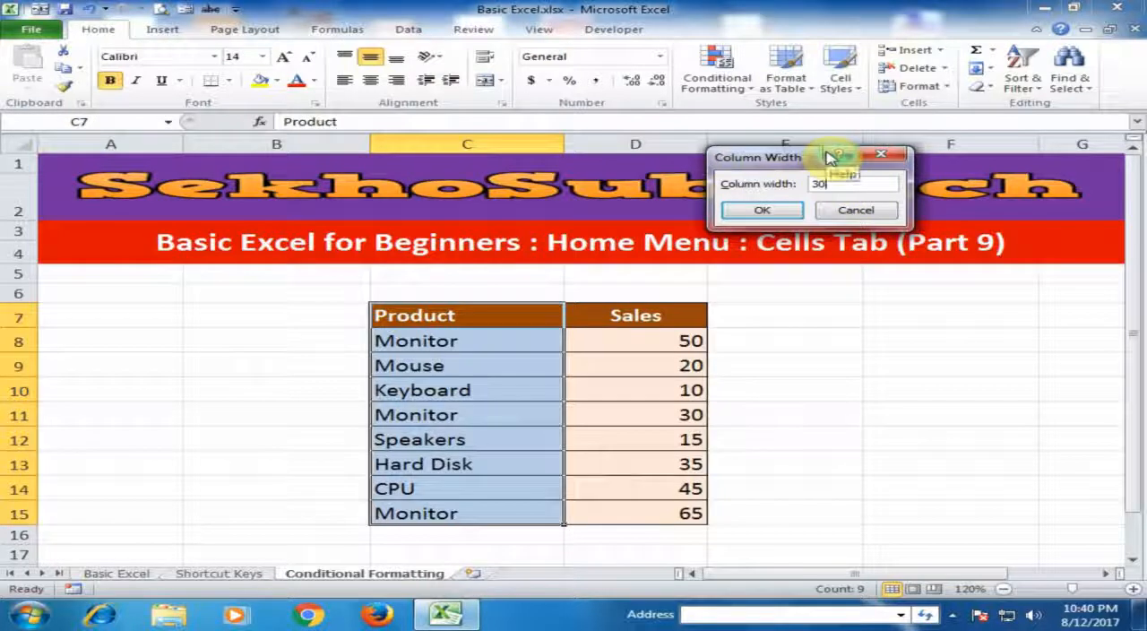
left_click(762, 209)
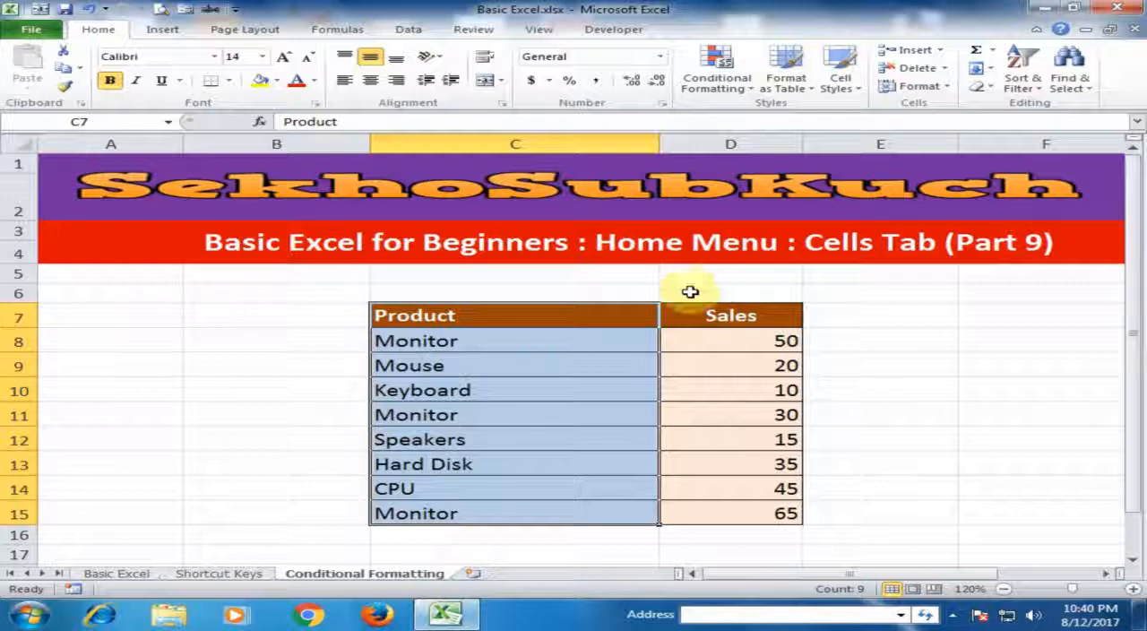
AutoFit the width of the Product column, and widen the column again by hand to leave space beside the product names
left_click(943, 89)
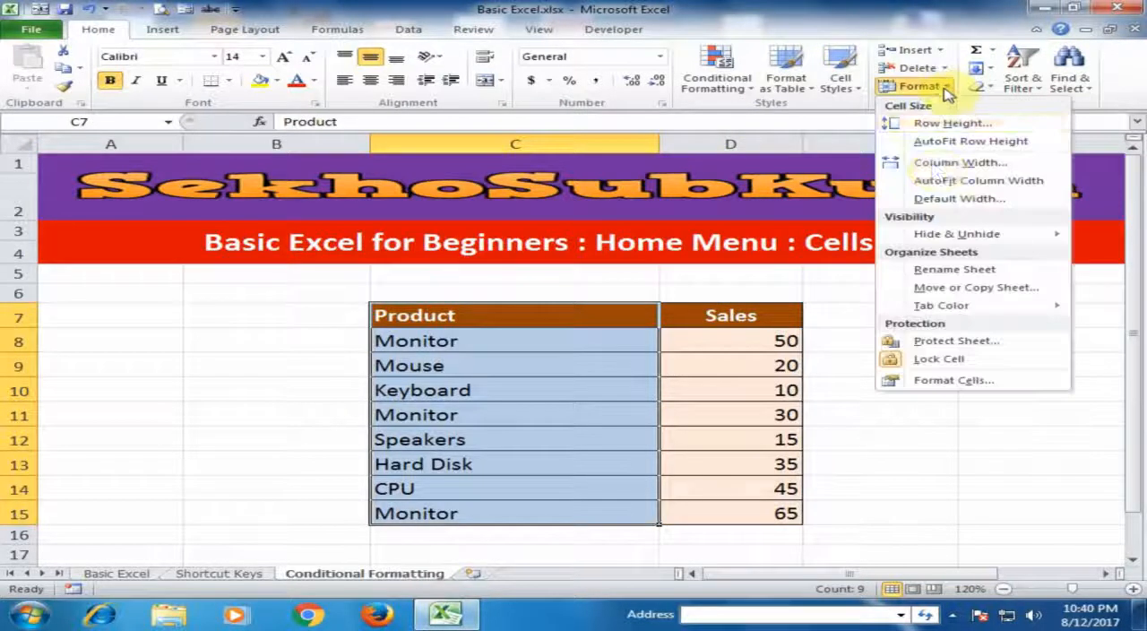
left_click(943, 183)
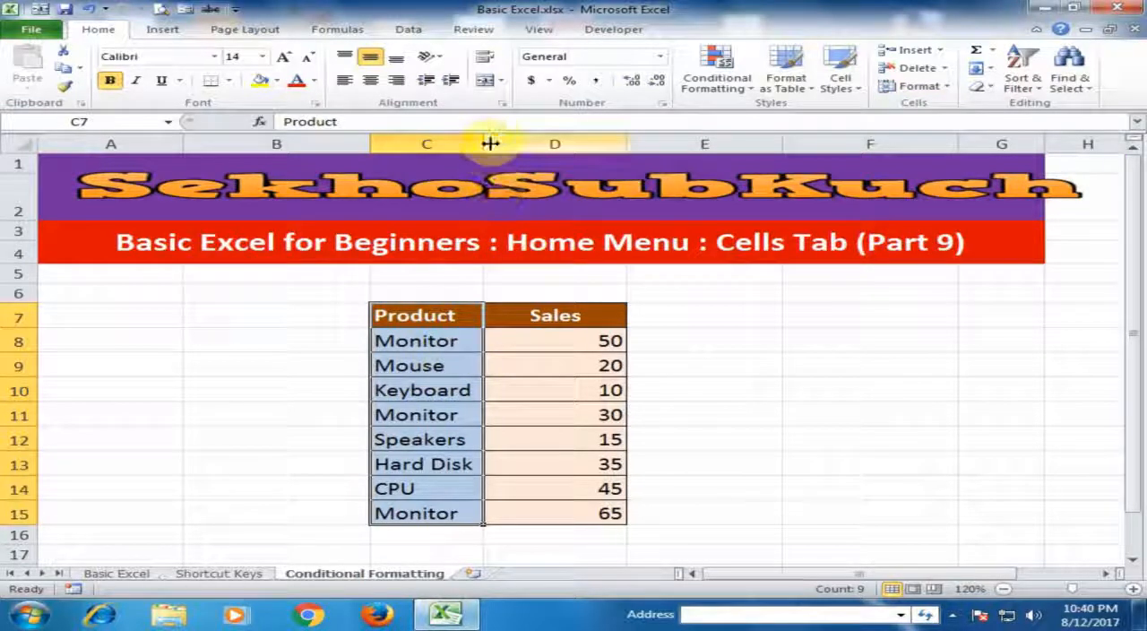
left_click_drag(490, 143, 556, 144)
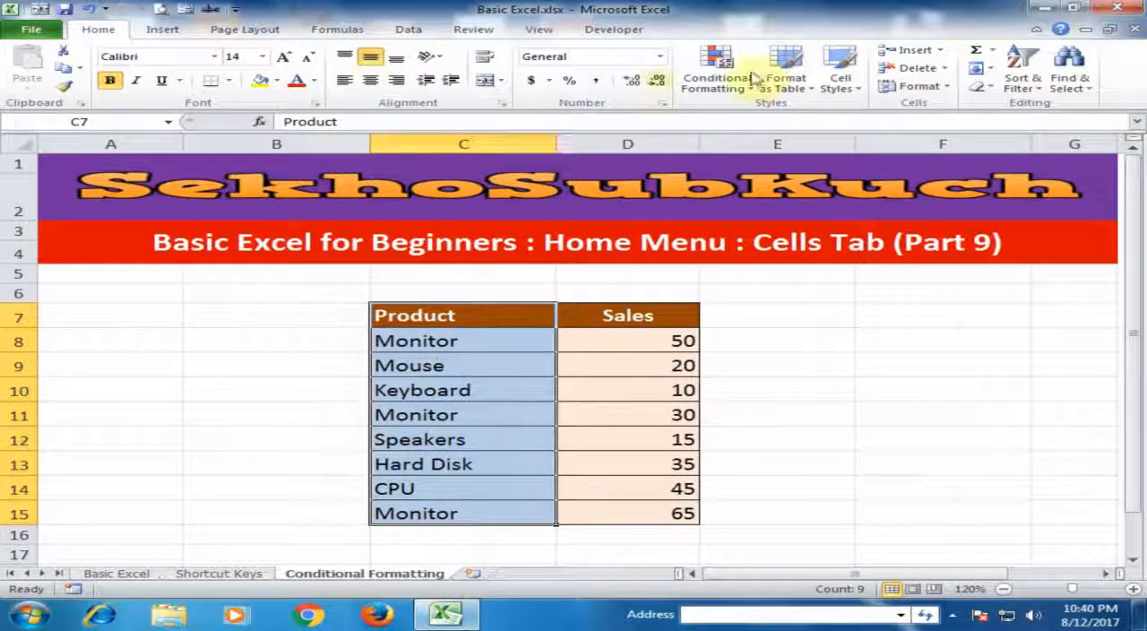
Open the sheet's standard column width setting and cancel it
left_click(950, 89)
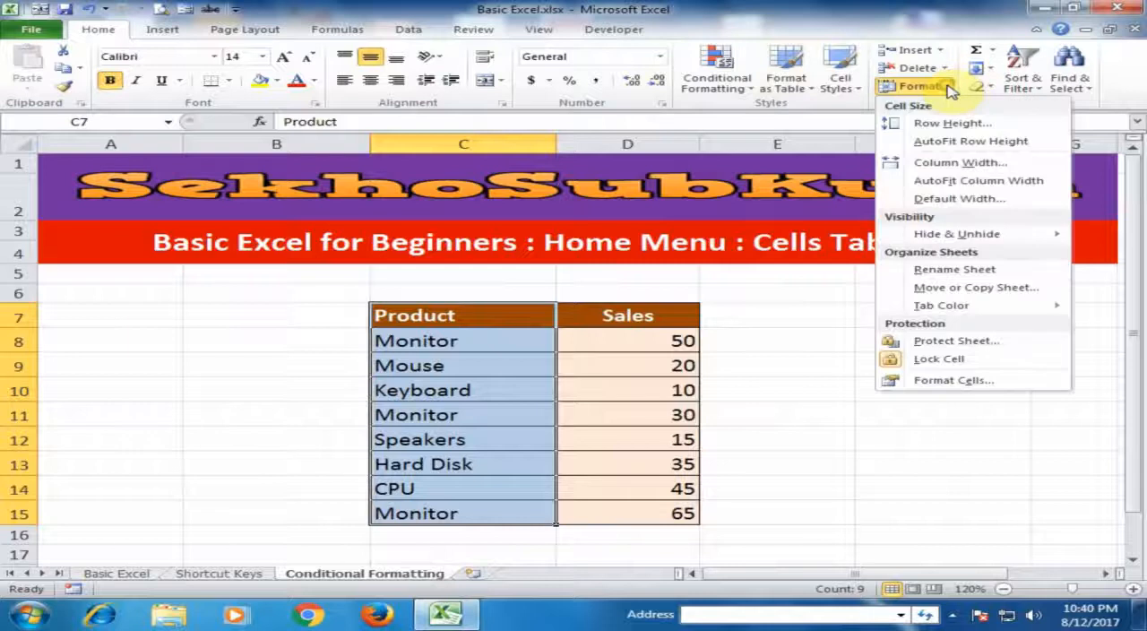
left_click(957, 201)
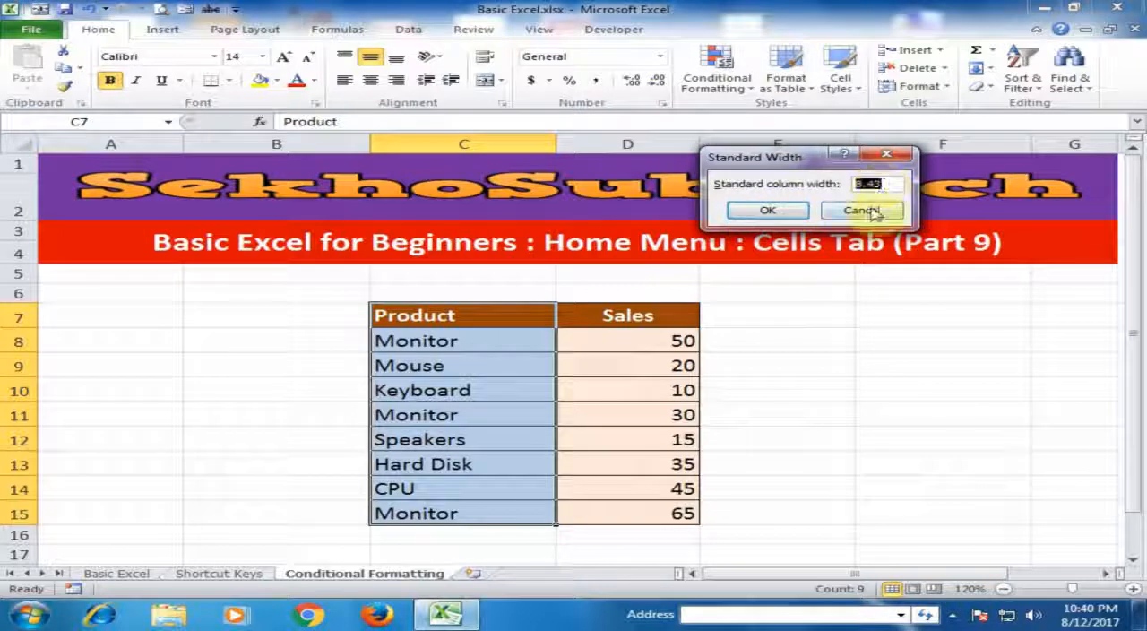
left_click(871, 211)
Hide the Conditional Formatting sheet and unhide it again
left_click(913, 87)
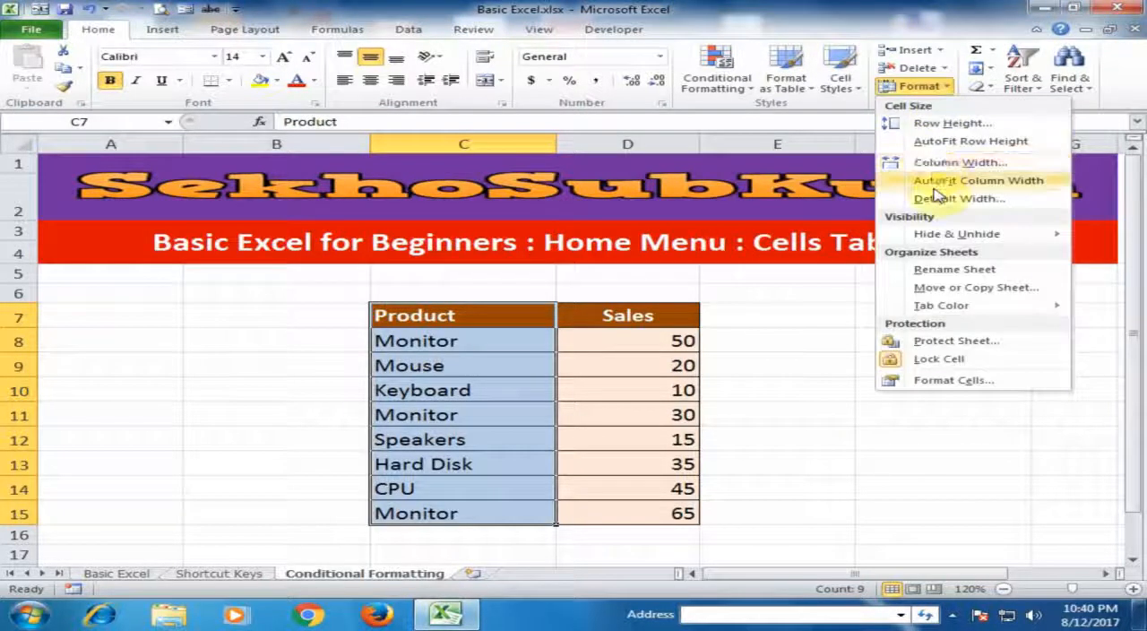
mouse_move(940, 243)
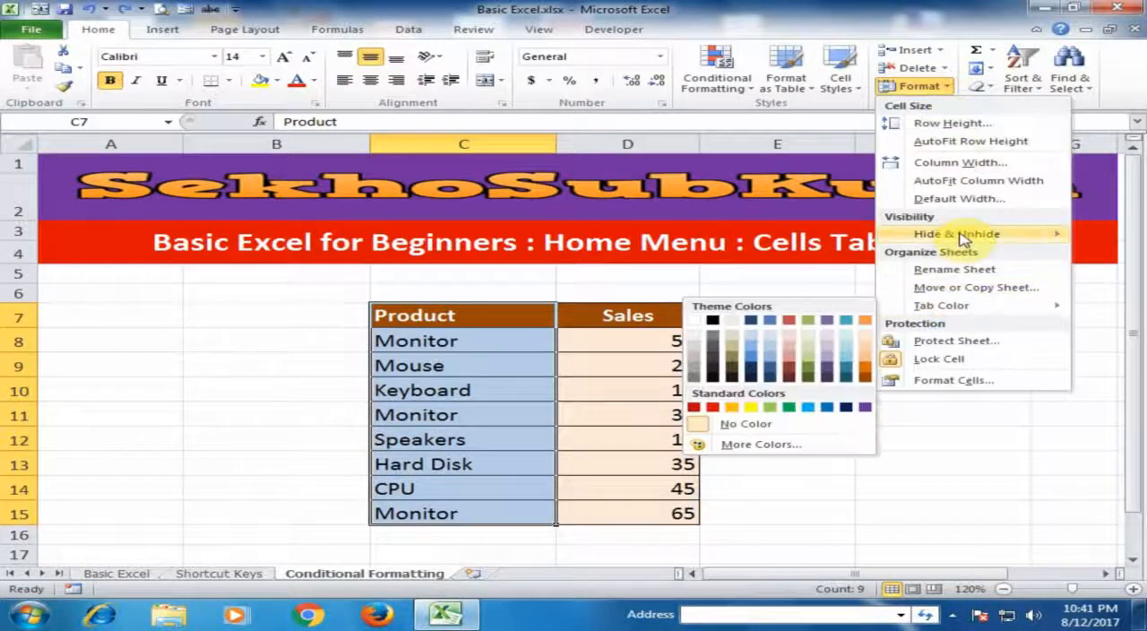
left_click(808, 276)
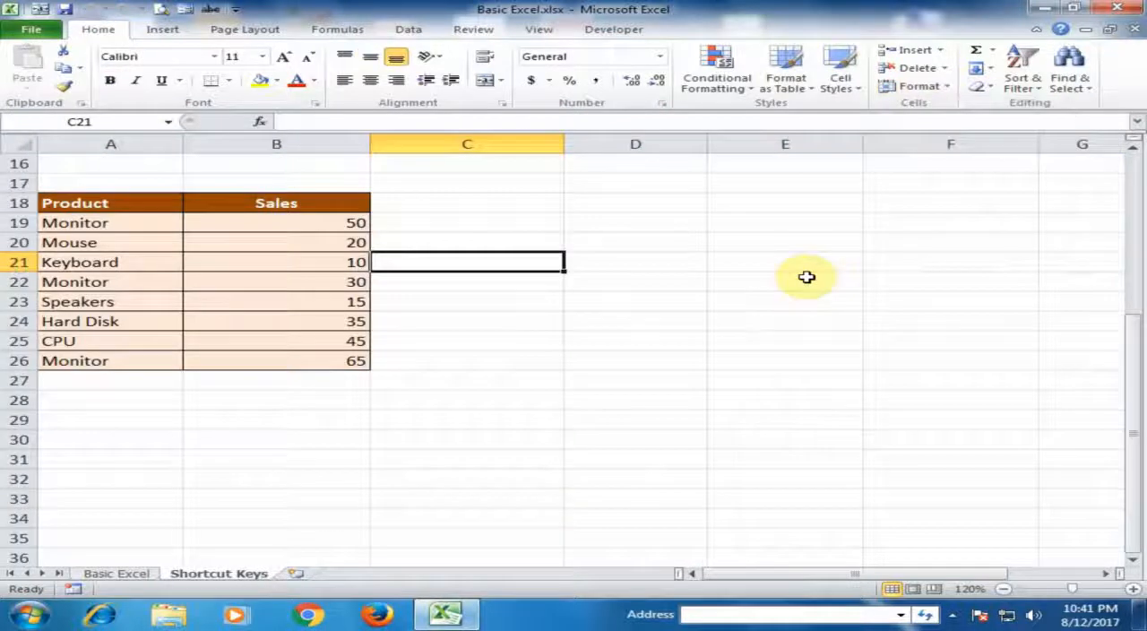
right_click(230, 578)
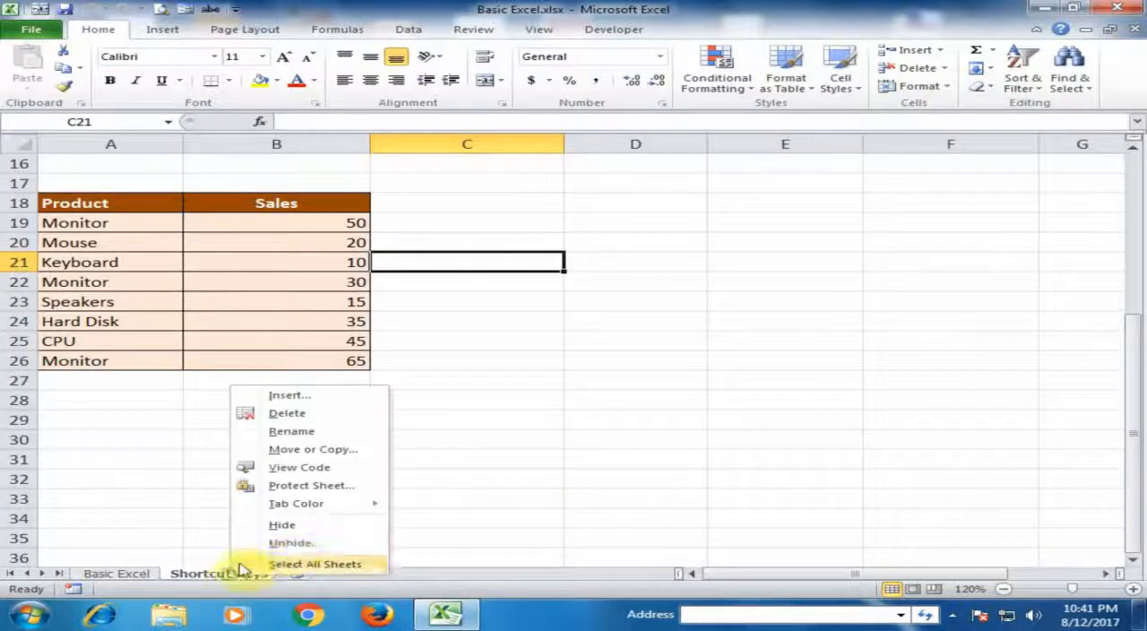
left_click(285, 541)
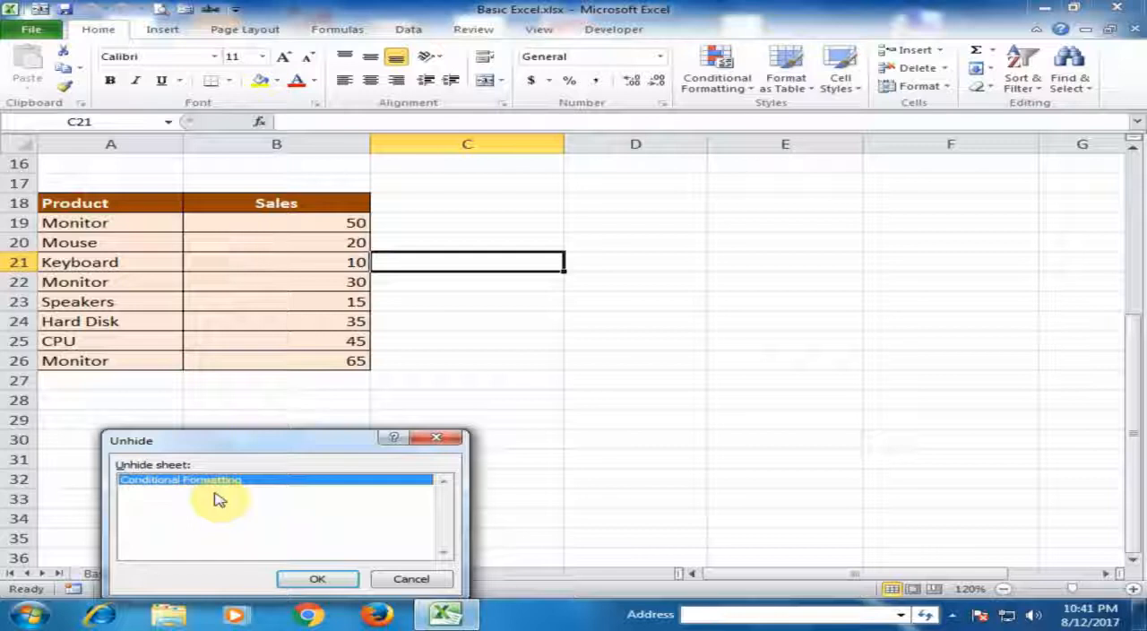
left_click(295, 578)
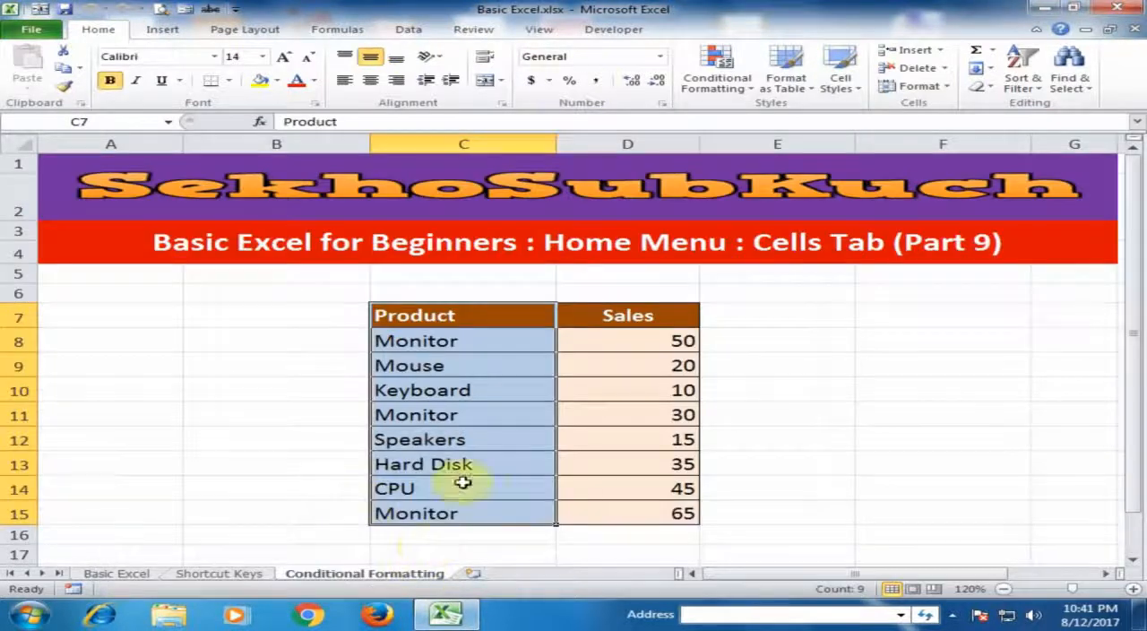
Open the name of the Conditional Formatting sheet for editing and leave without entering a new one
left_click(831, 315)
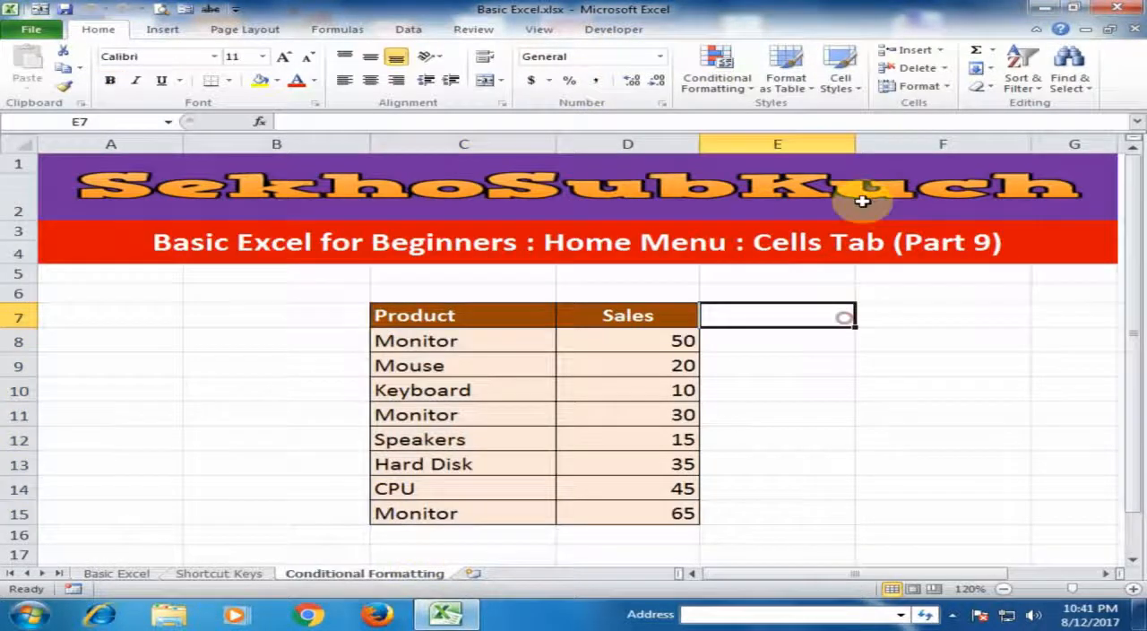
left_click(943, 87)
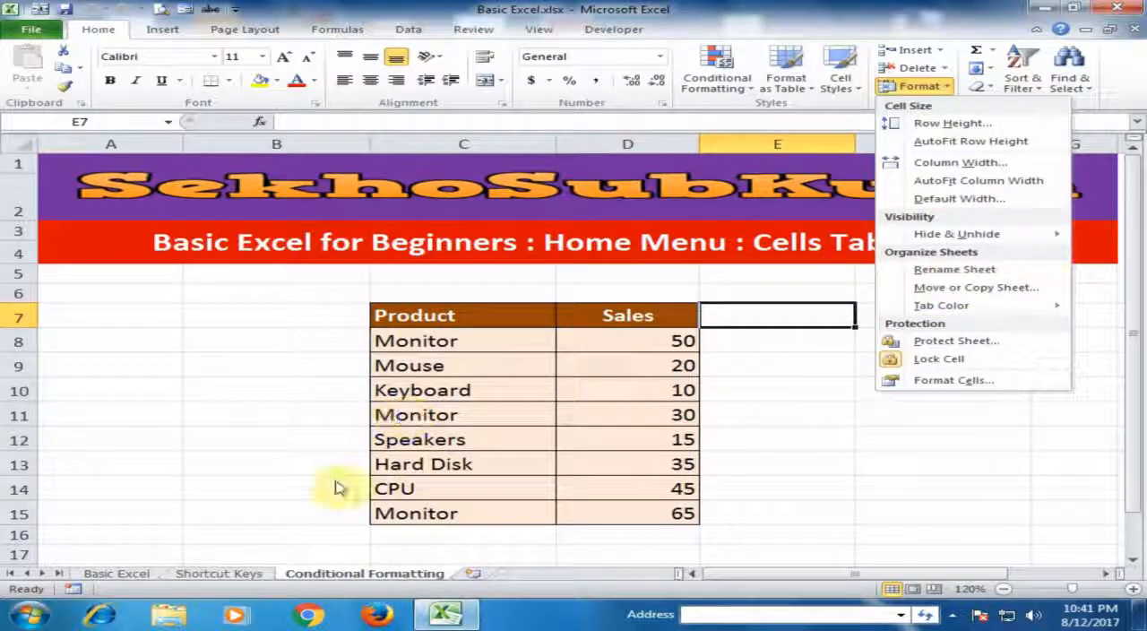
double_click(363, 574)
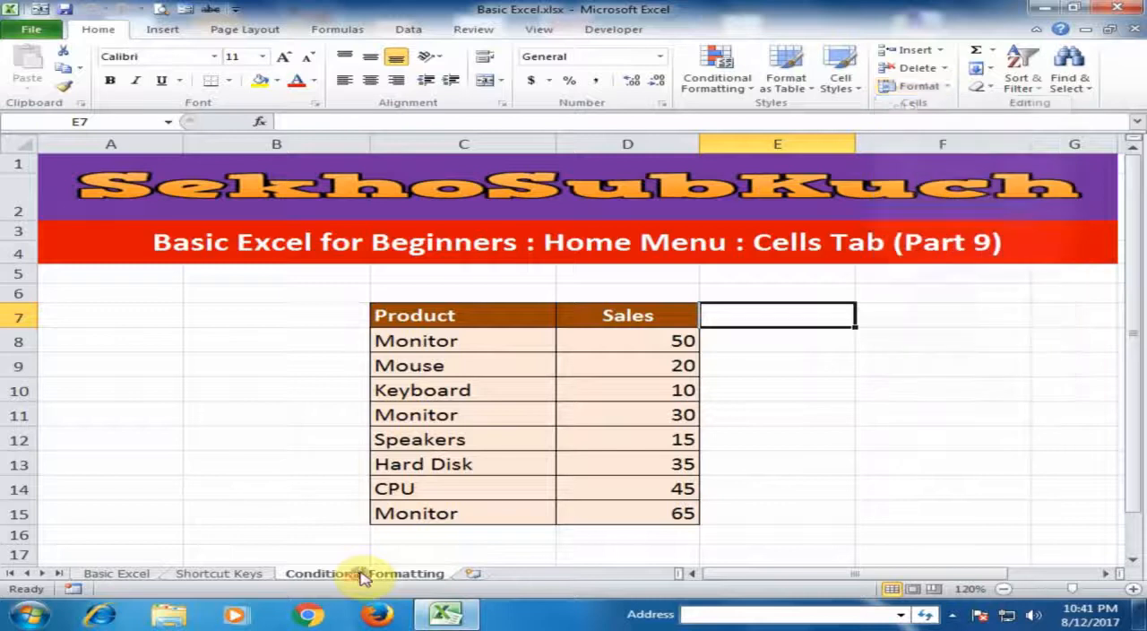
left_click(777, 414)
Create a copy of the Conditional Formatting sheet at the end of the workbook, using the destination's version of the name 'aa'
left_click(914, 85)
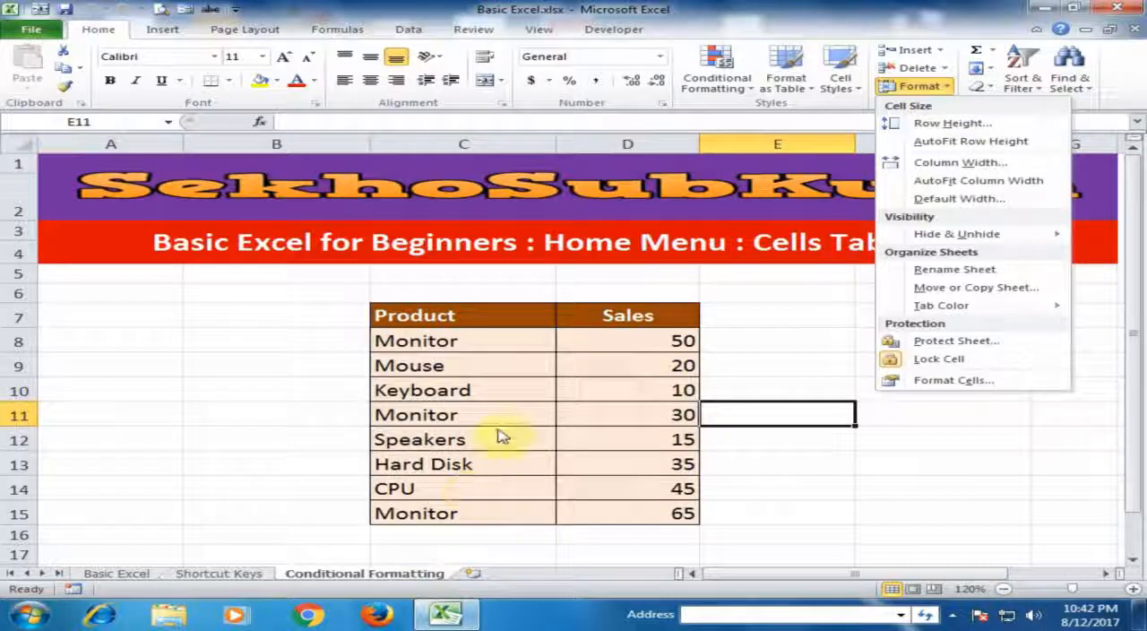
left_click(936, 287)
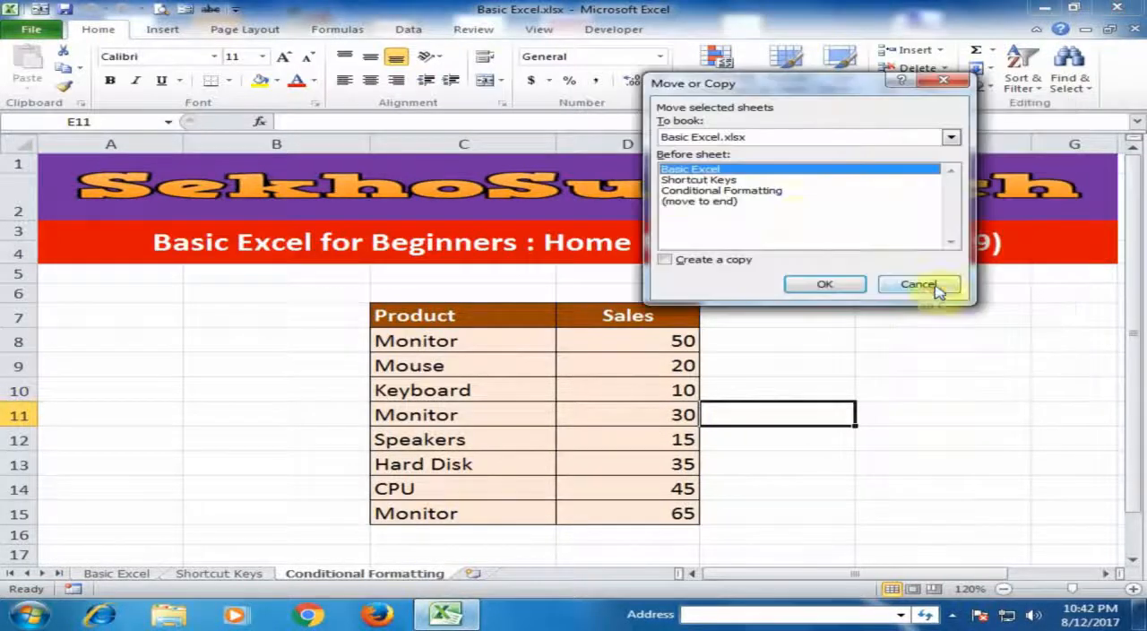
left_click(685, 202)
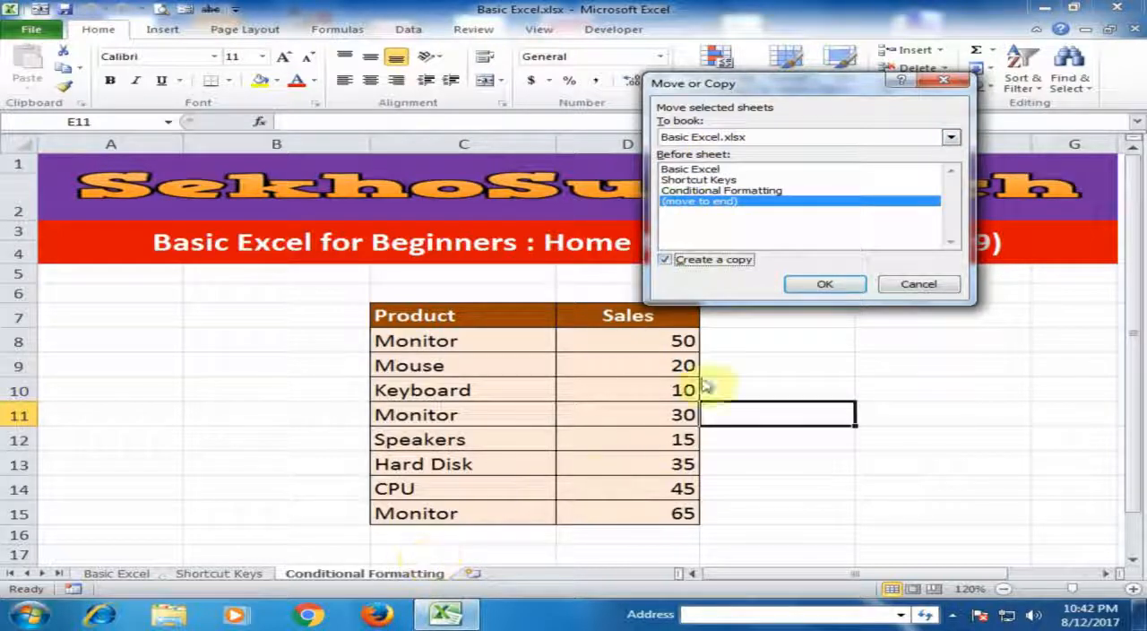
left_click(818, 285)
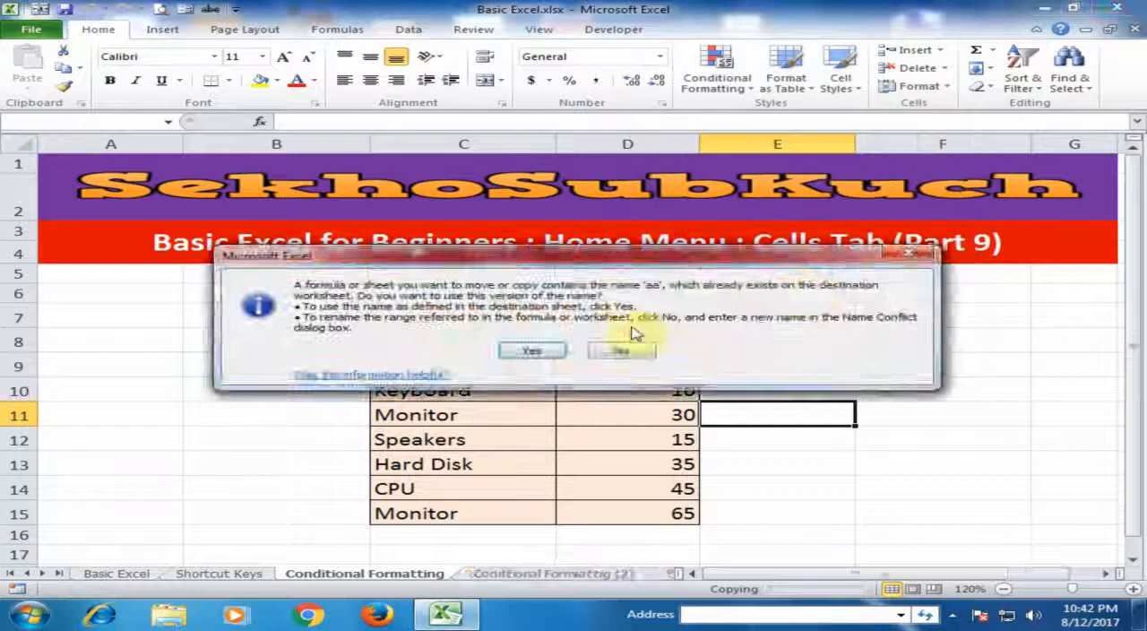
left_click(544, 350)
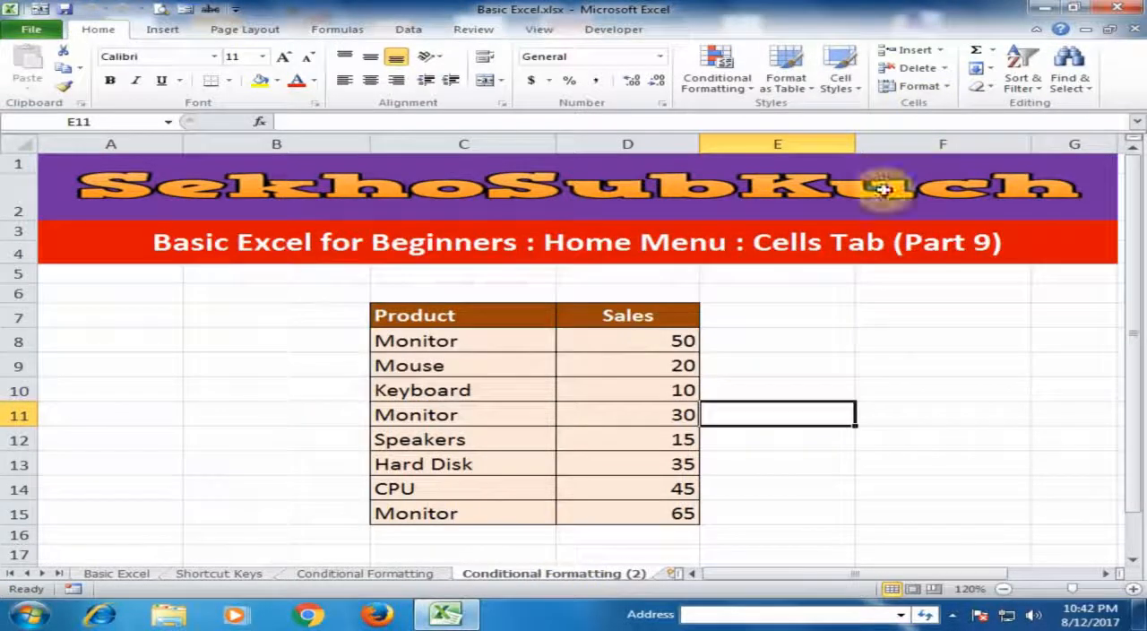
Color the tab of the copied sheet with the standard green and return to the original Conditional Formatting sheet
left_click(918, 90)
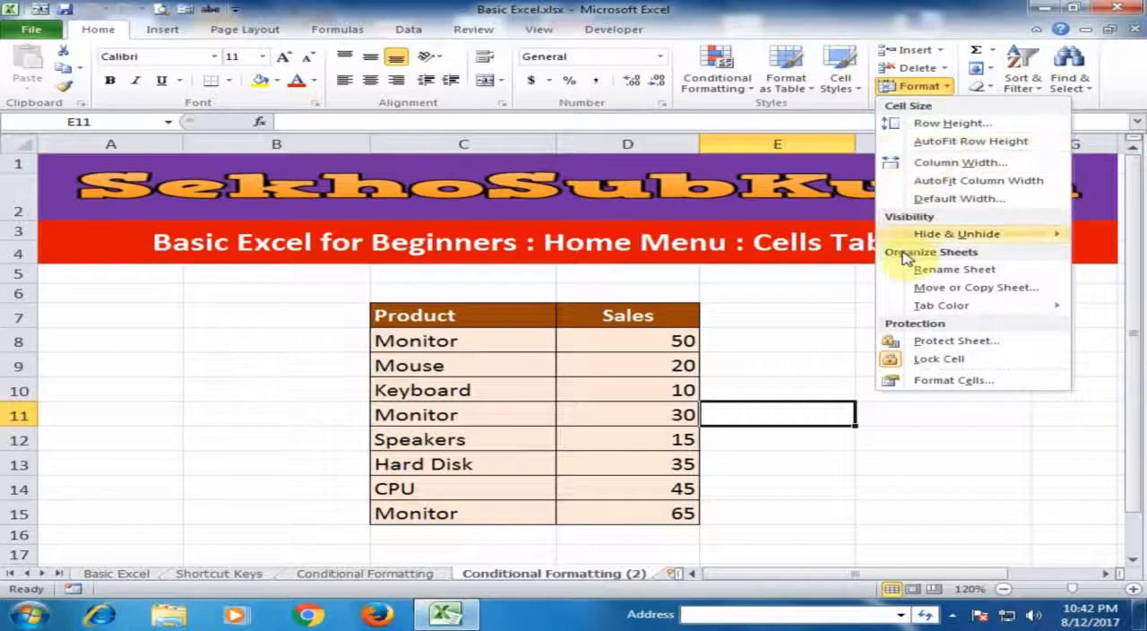
mouse_move(918, 314)
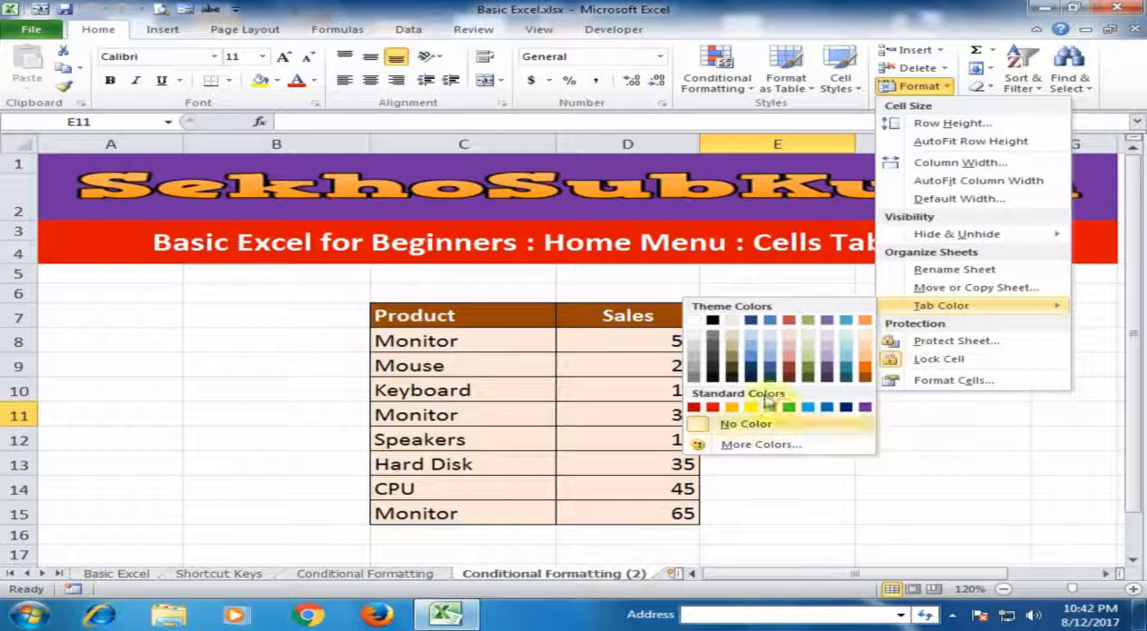
left_click(810, 407)
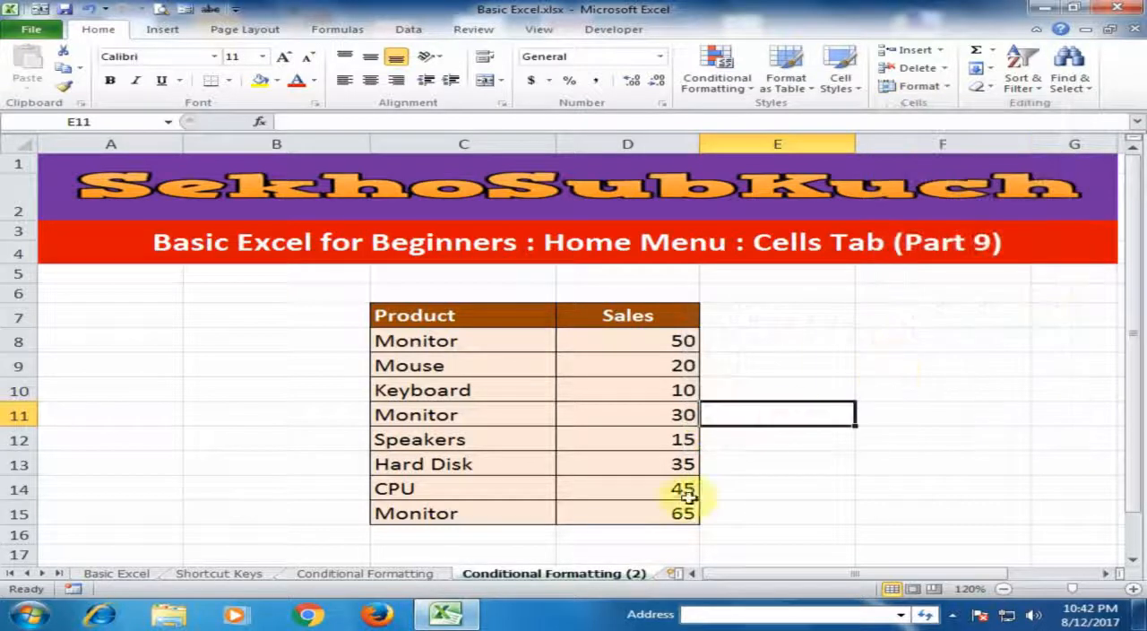
left_click(371, 577)
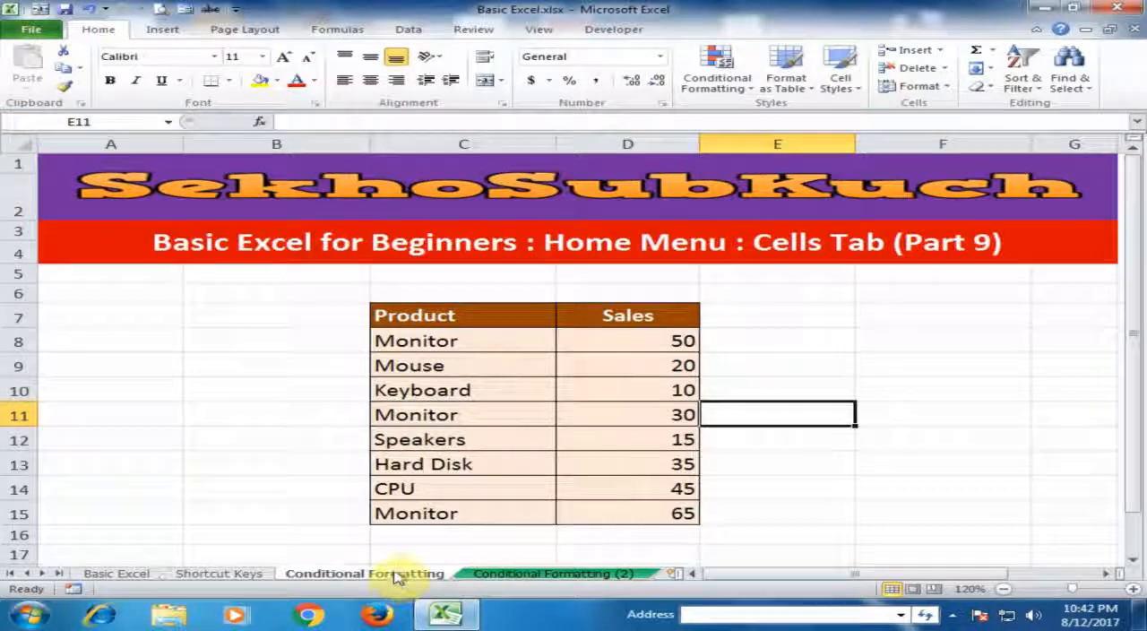
Review the sheet protection options of the Conditional Formatting sheet and cancel without protecting it
left_click(914, 86)
mouse_move(912, 307)
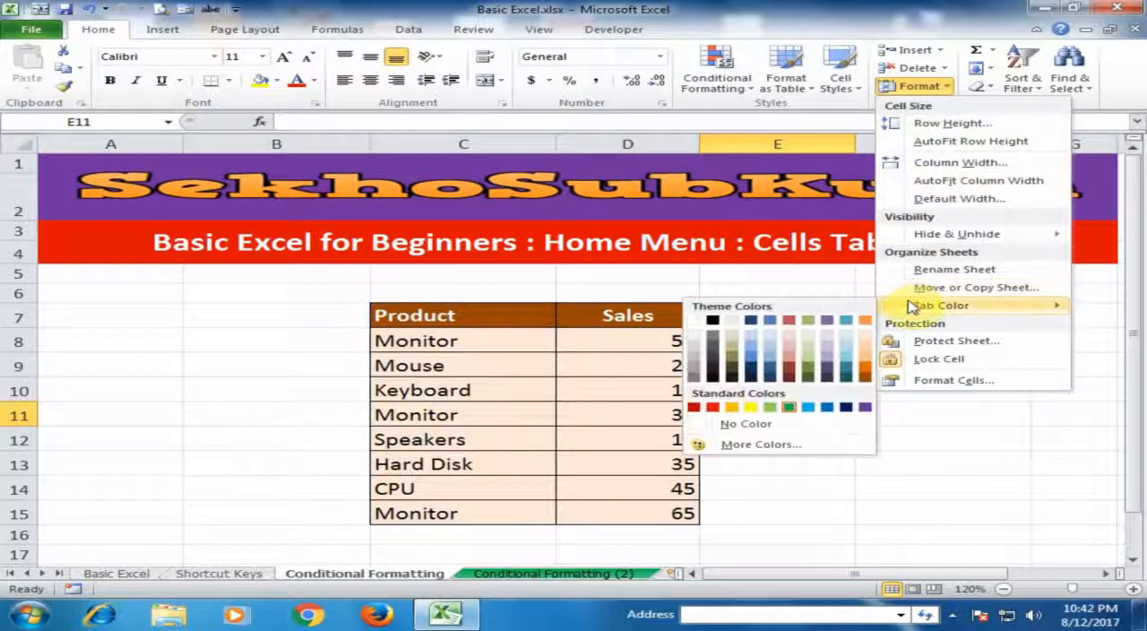
left_click(948, 342)
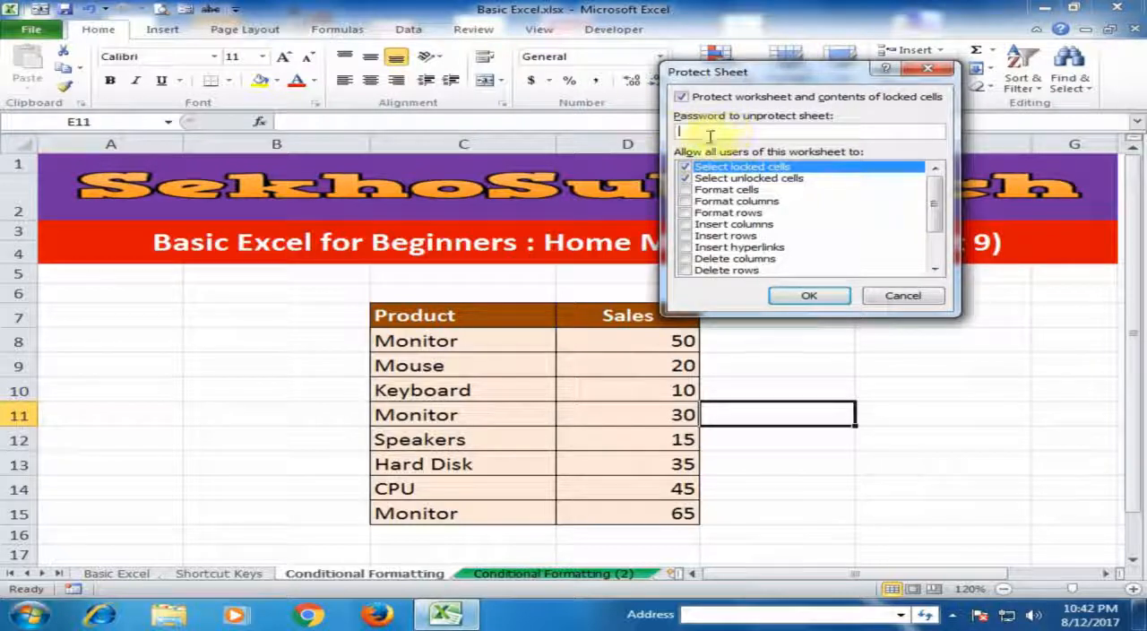
left_click(903, 298)
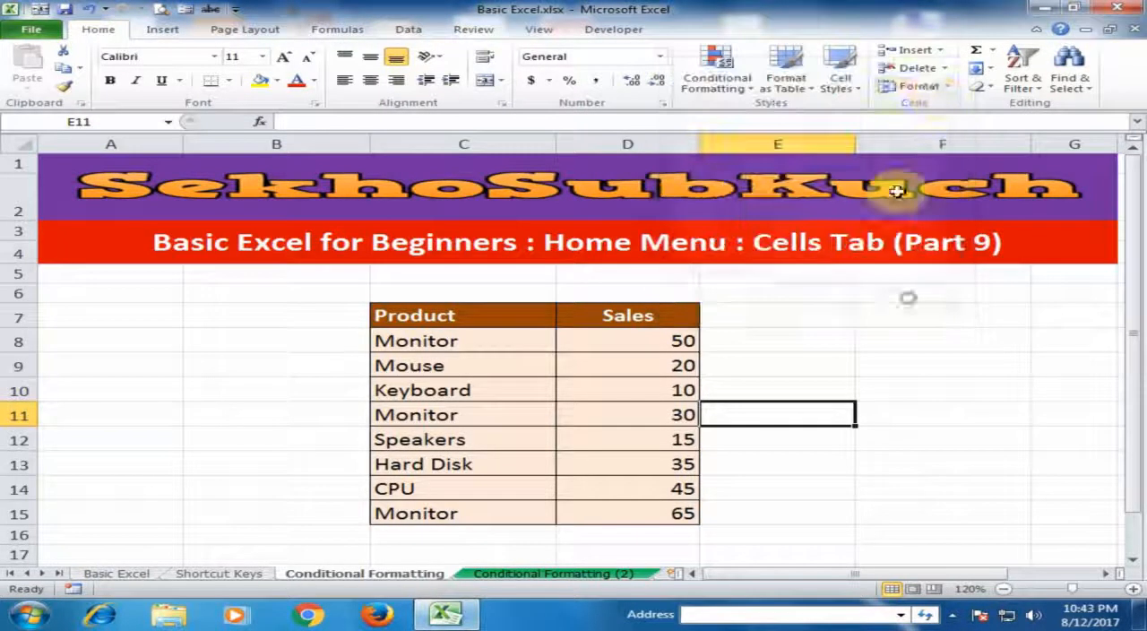
left_click(937, 94)
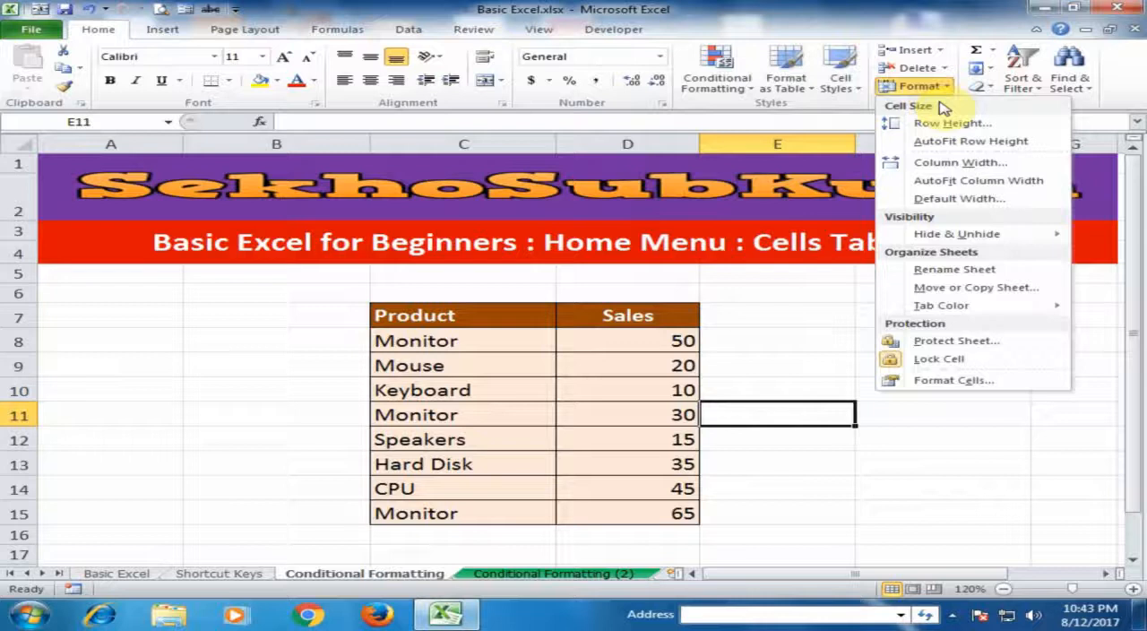
left_click(776, 371)
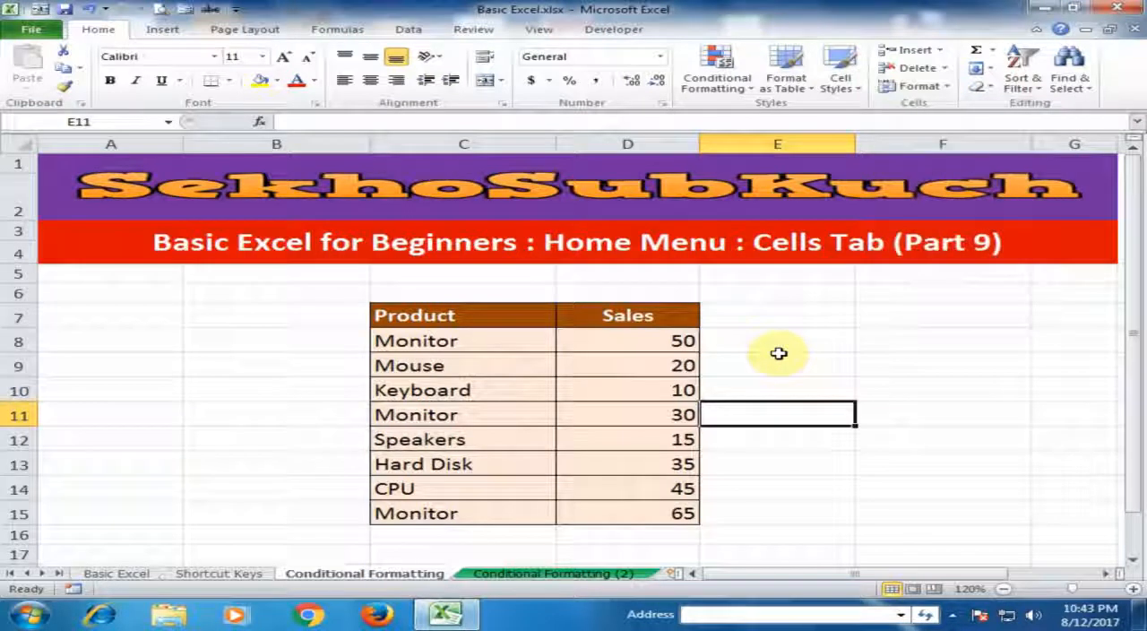